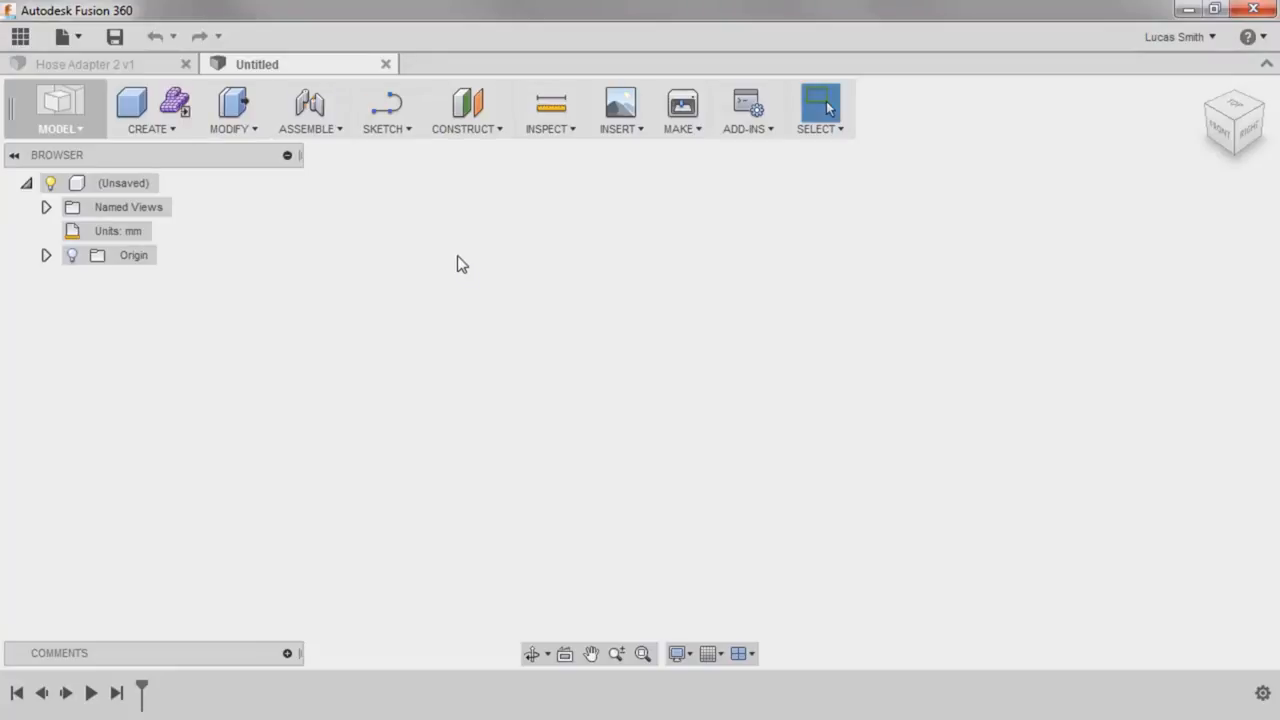
Start a sketch on the vertical YZ plane and draw a circumscribed hexagon centred on the origin
left_click(400, 130)
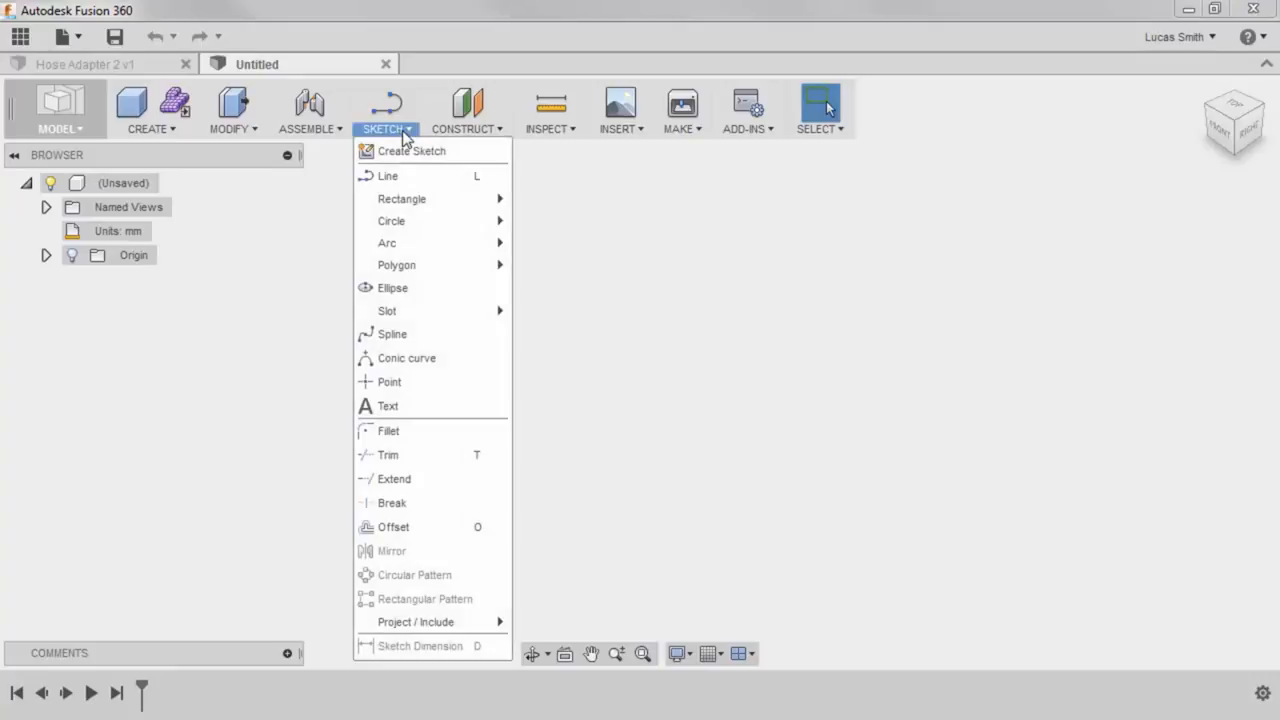
left_click(452, 152)
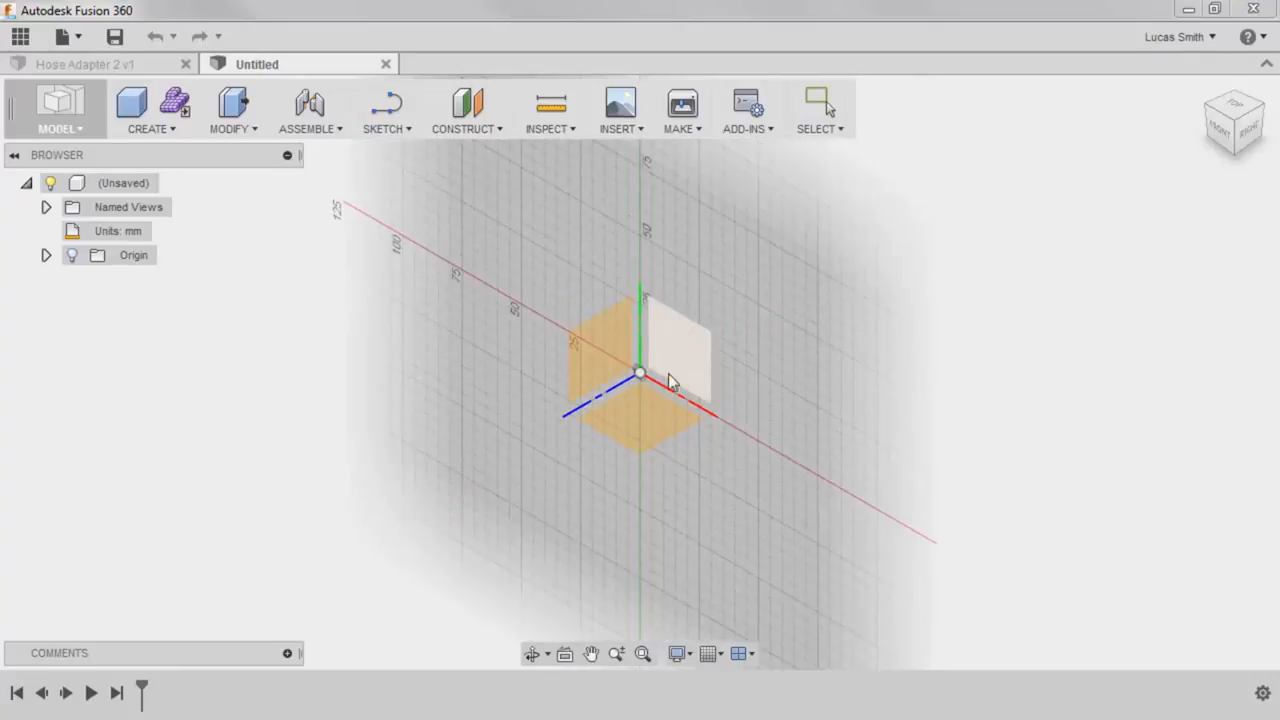
left_click(600, 346)
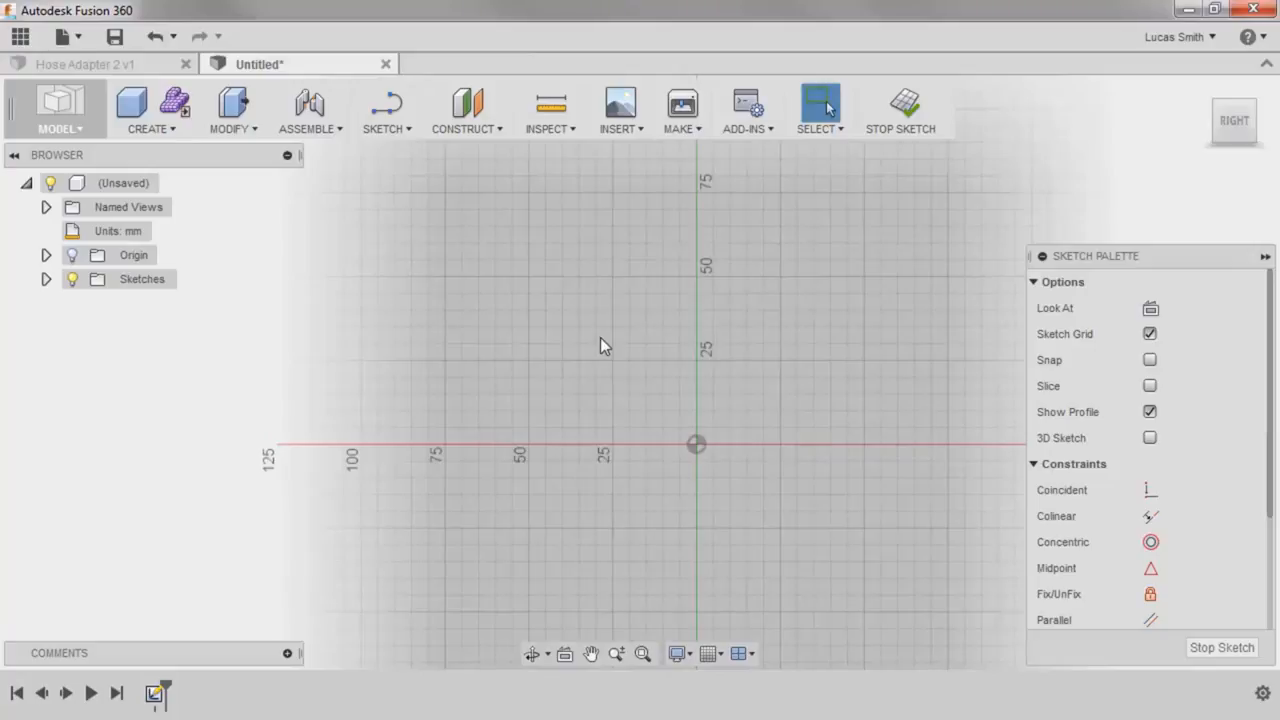
left_click(412, 131)
left_click(565, 267)
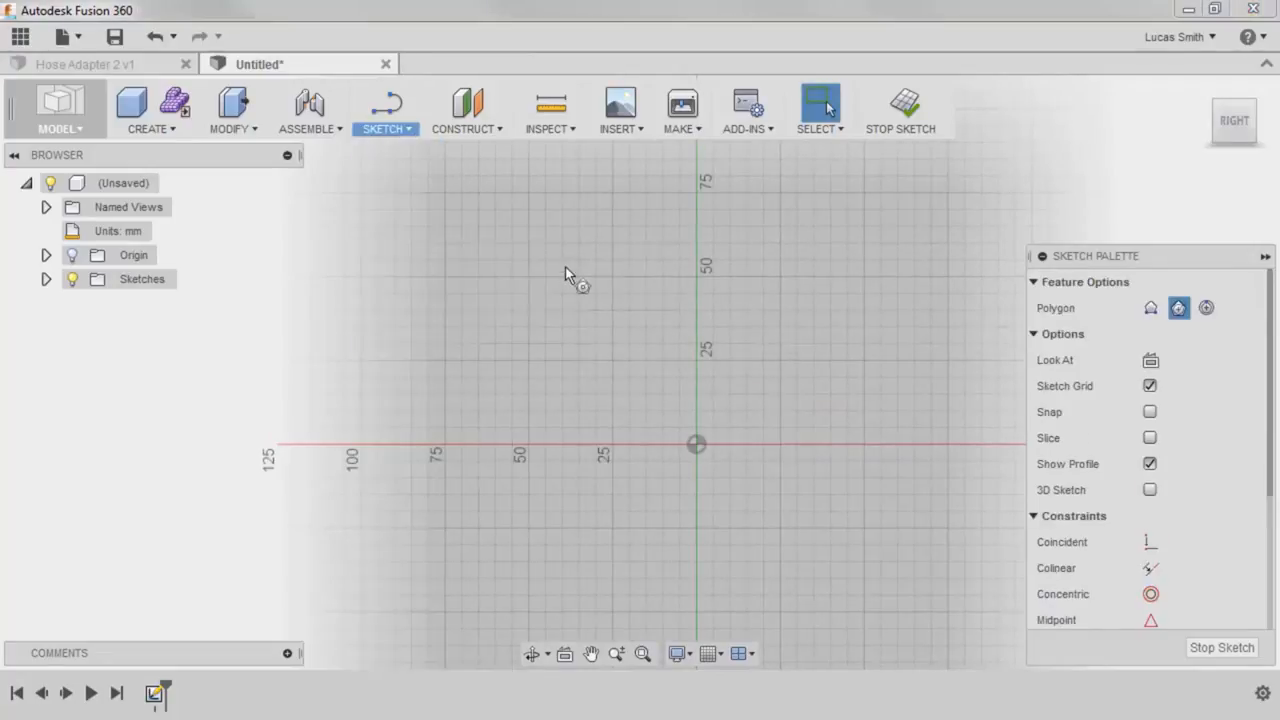
left_click(696, 445)
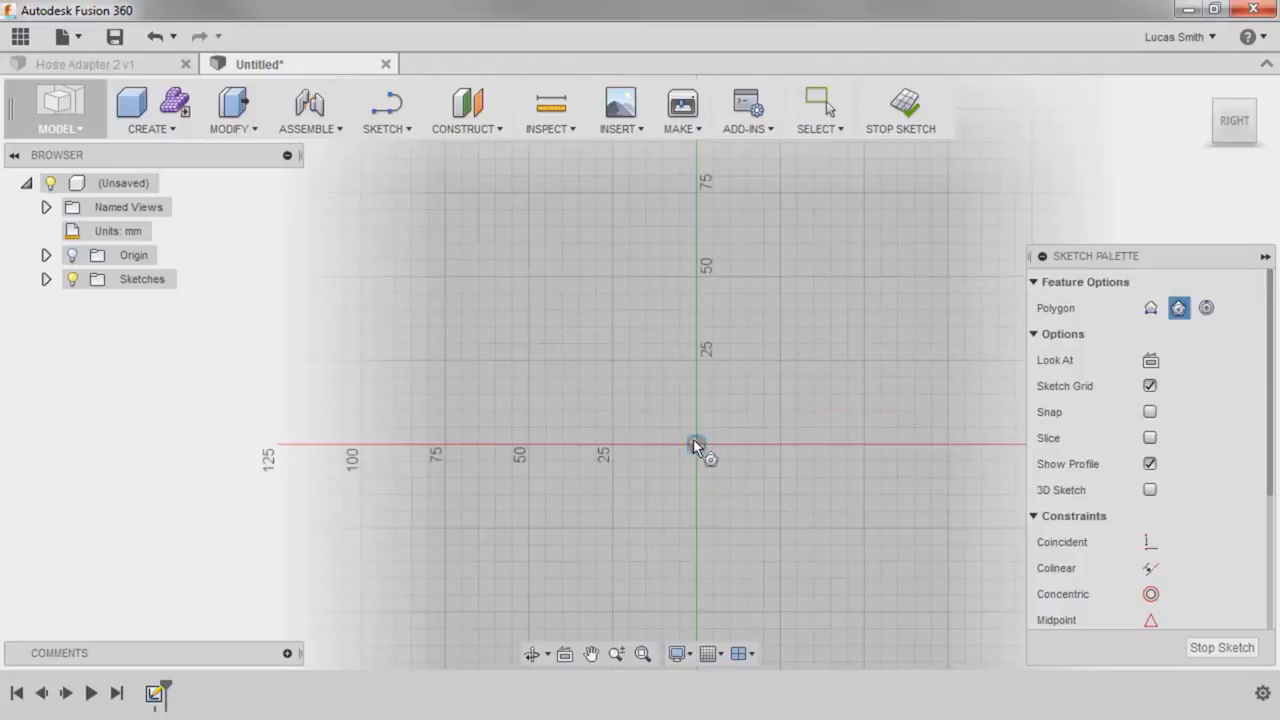
left_click(738, 287)
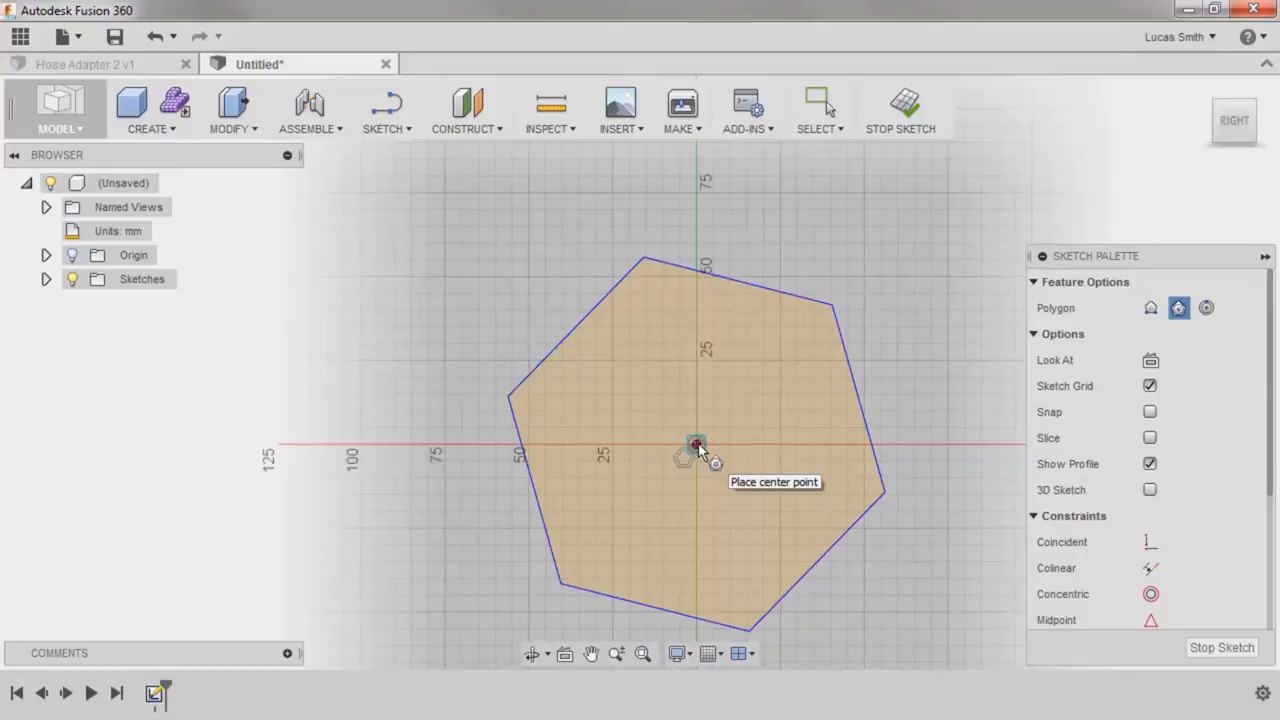
Draw a circle about 52 mm in diameter inside the hexagon, centred on the origin
right_click(643, 390)
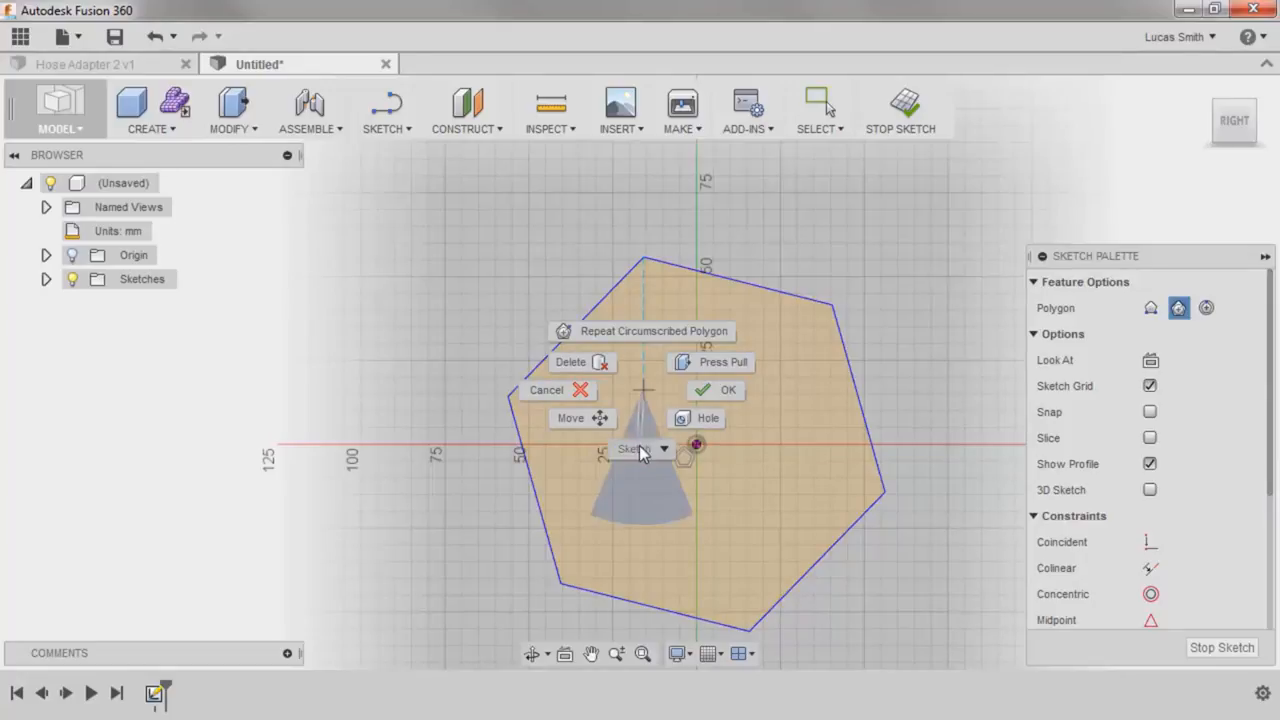
left_click(639, 445)
left_click(604, 412)
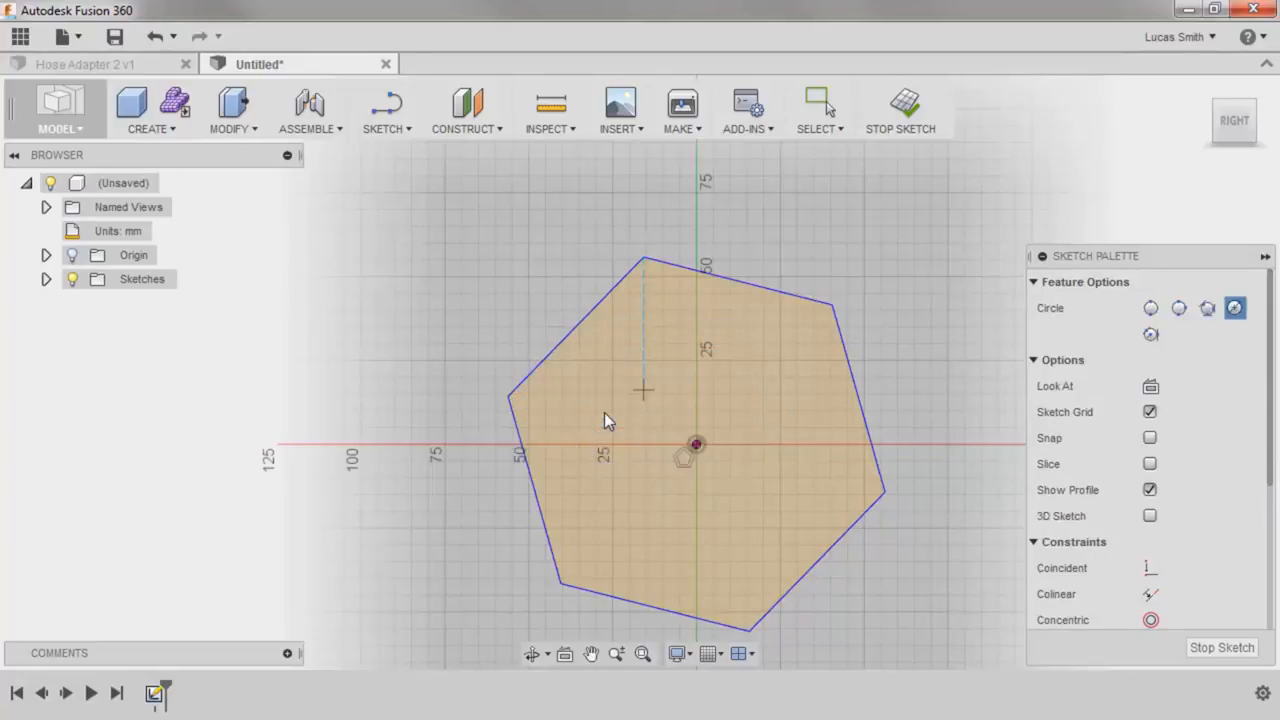
left_click(696, 445)
left_click(756, 378)
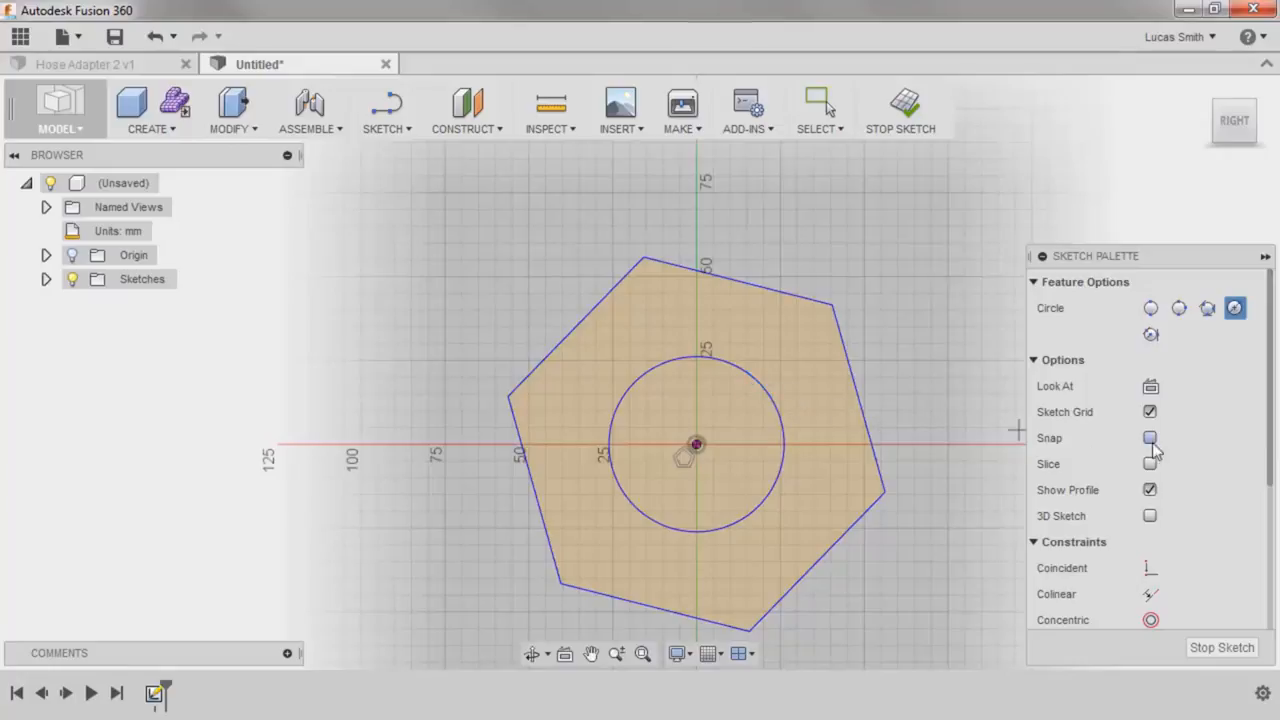
Constrain the hexagon's upper edge to horizontal and pull its upper corner inward until the sides are about 53 mm long
scroll(1204, 448, "down", 3)
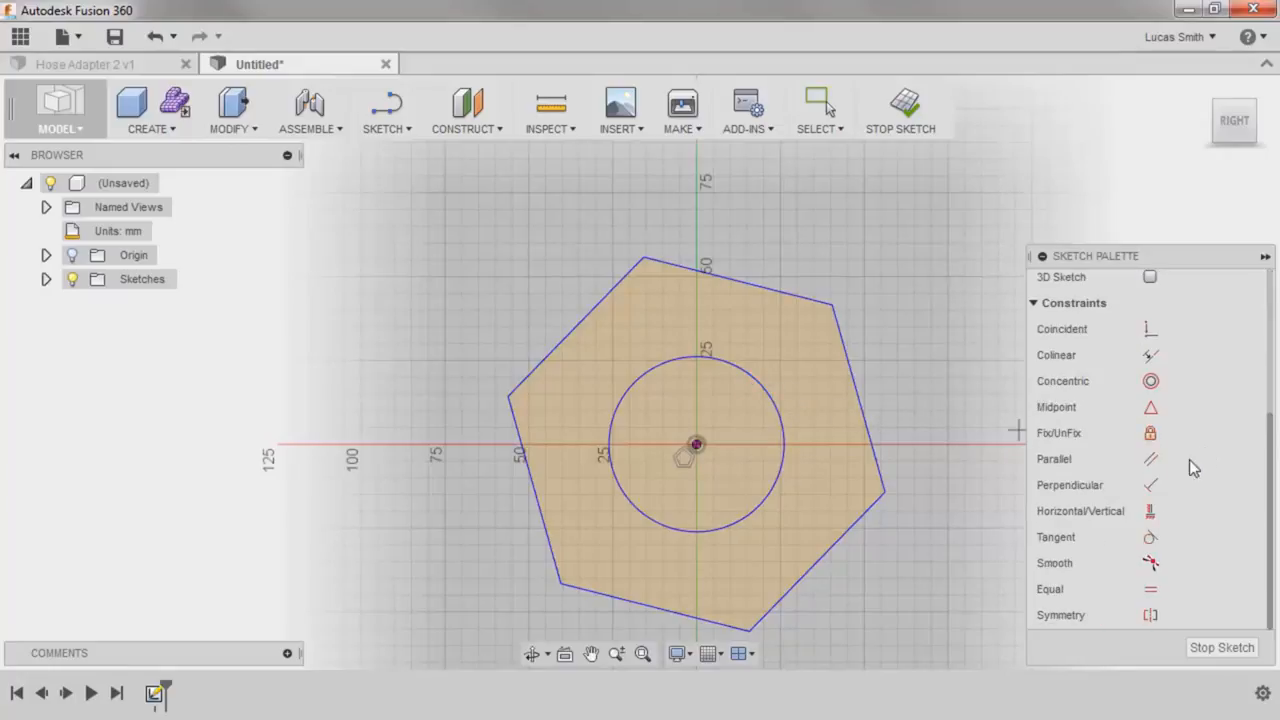
left_click(1150, 511)
scroll(1145, 525, "up", 3)
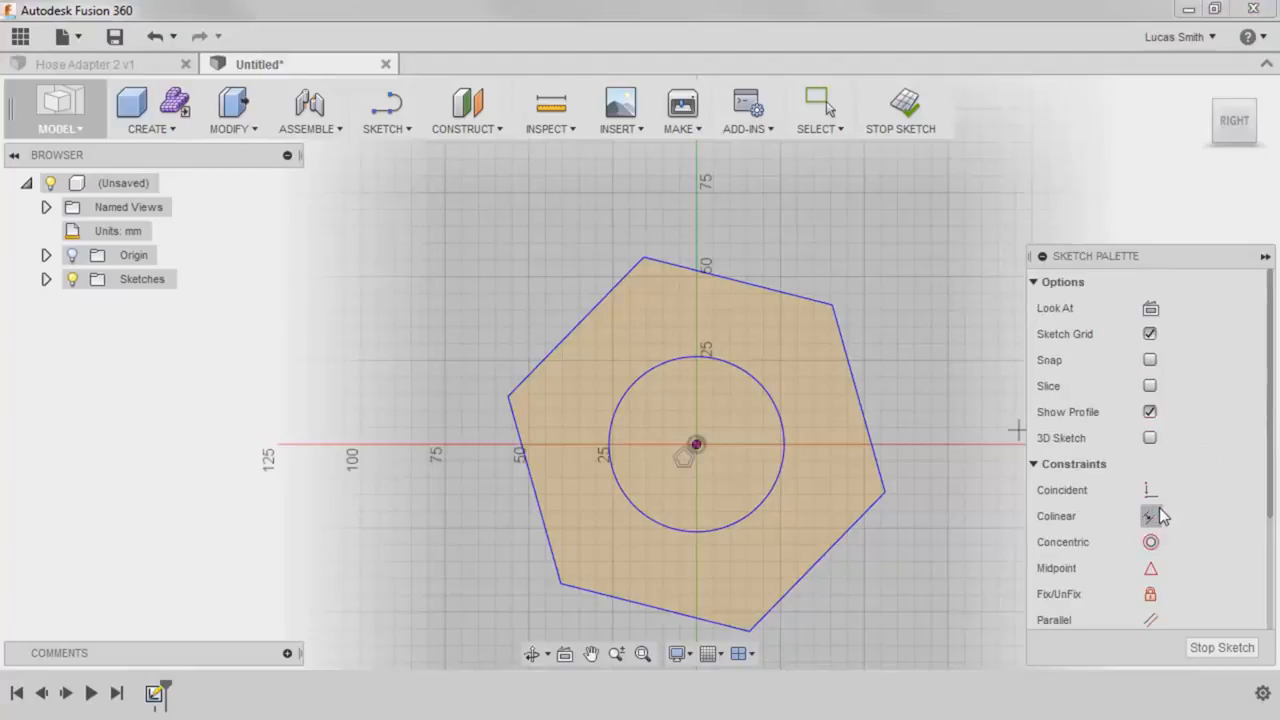
left_click(778, 287)
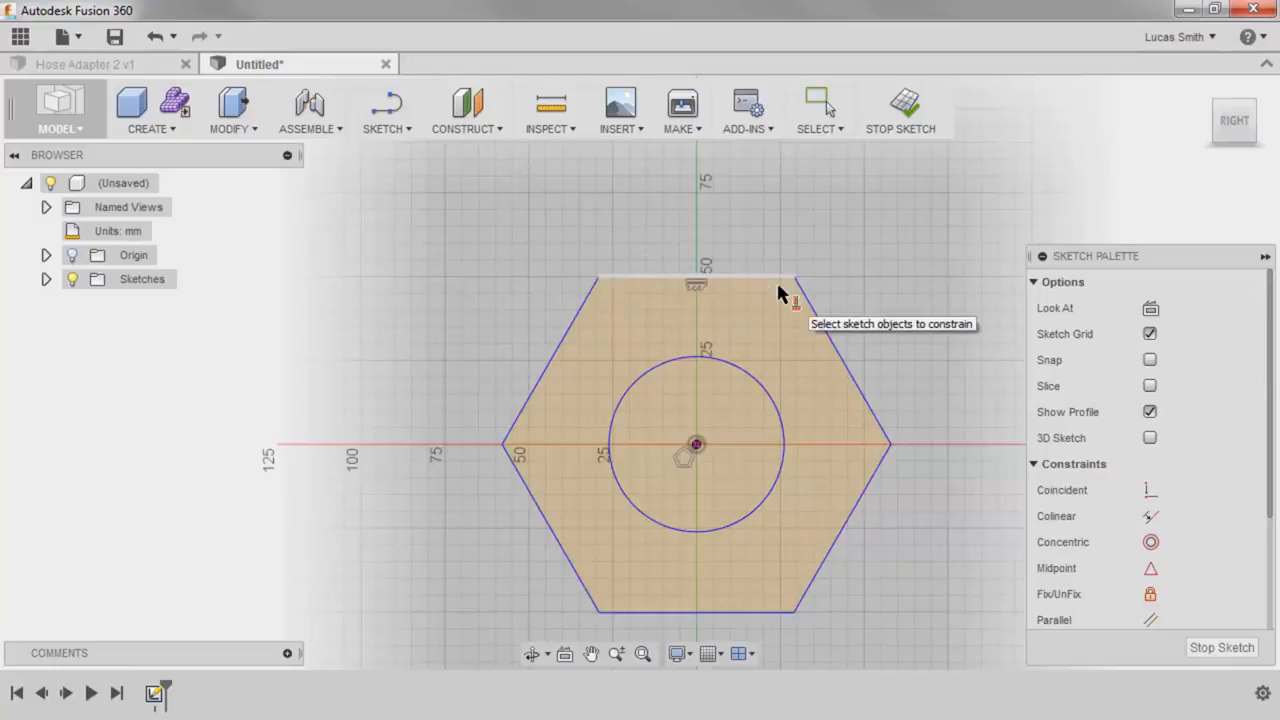
left_click(826, 106)
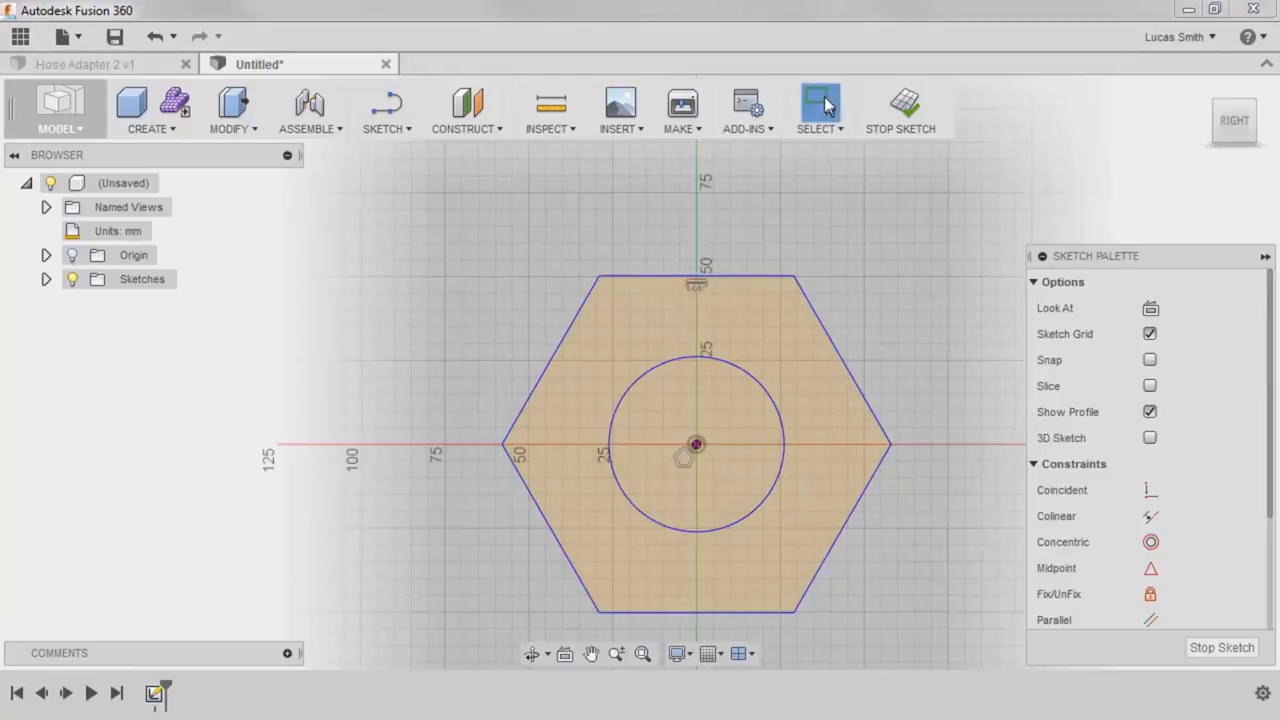
left_click_drag(796, 276, 755, 309)
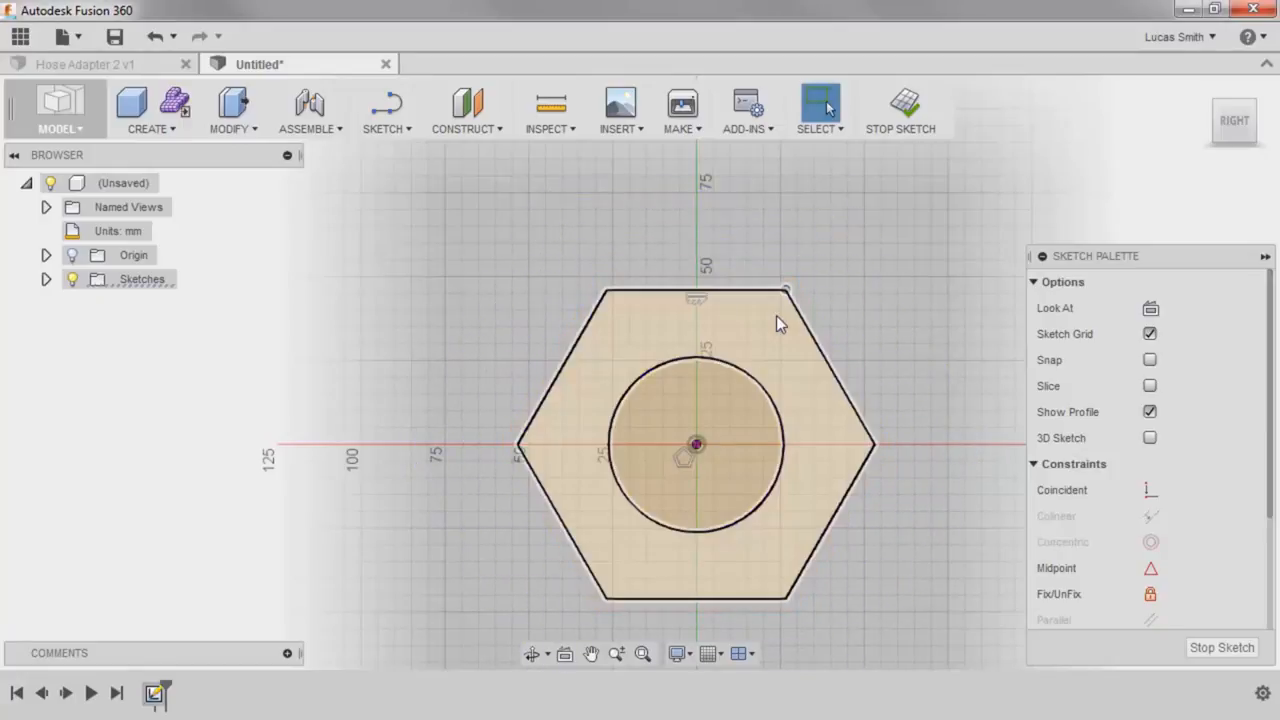
Dimension the circle's diameter to 30 mm
right_click(825, 312)
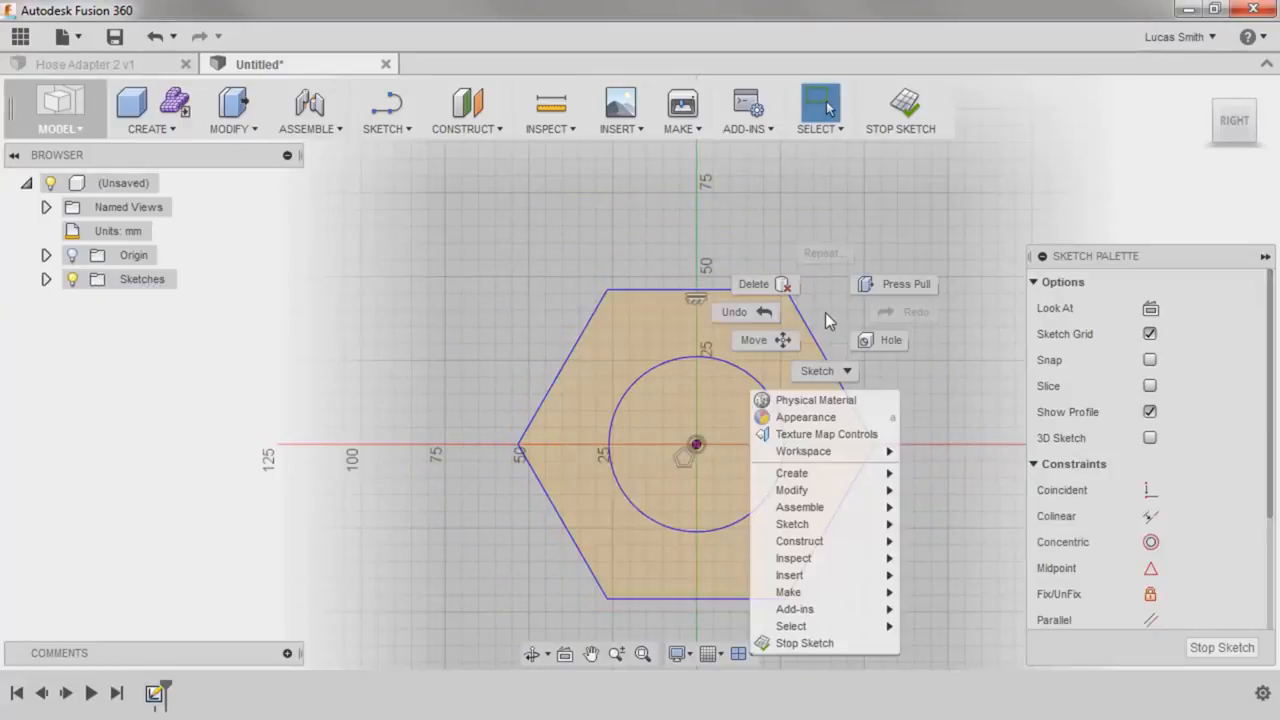
left_click(825, 372)
left_click(766, 364)
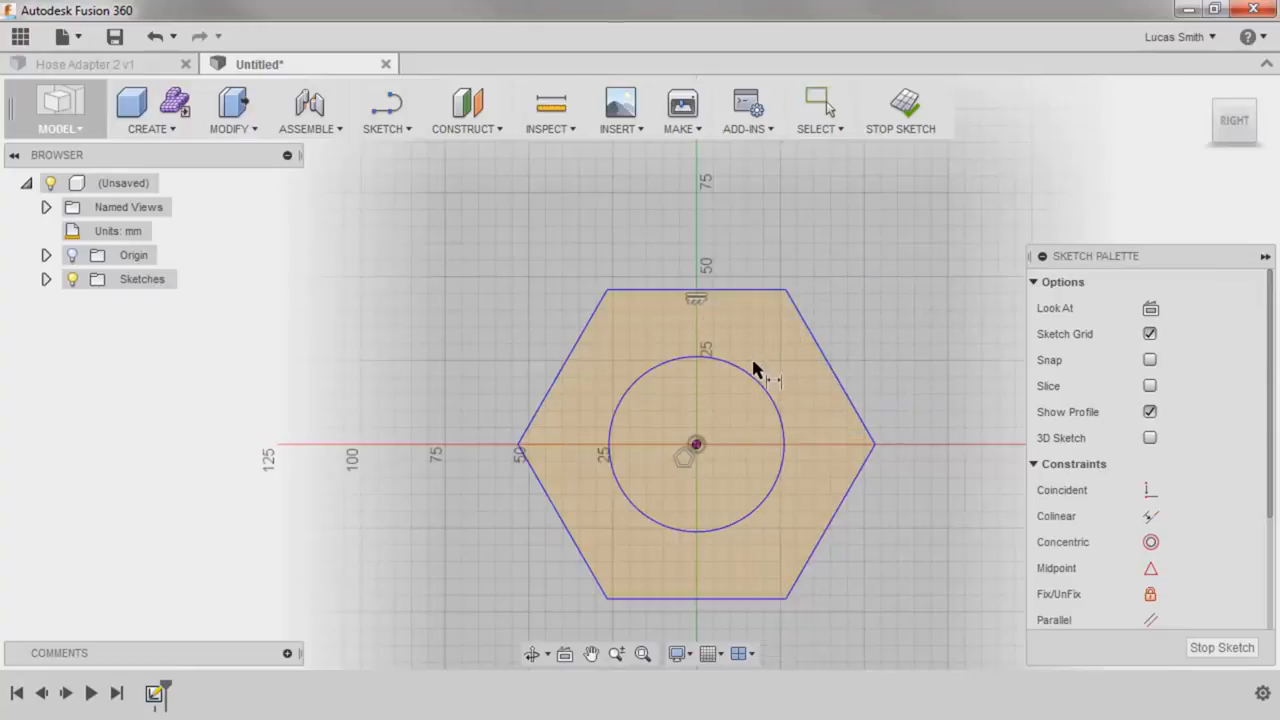
left_click(748, 376)
left_click(694, 338)
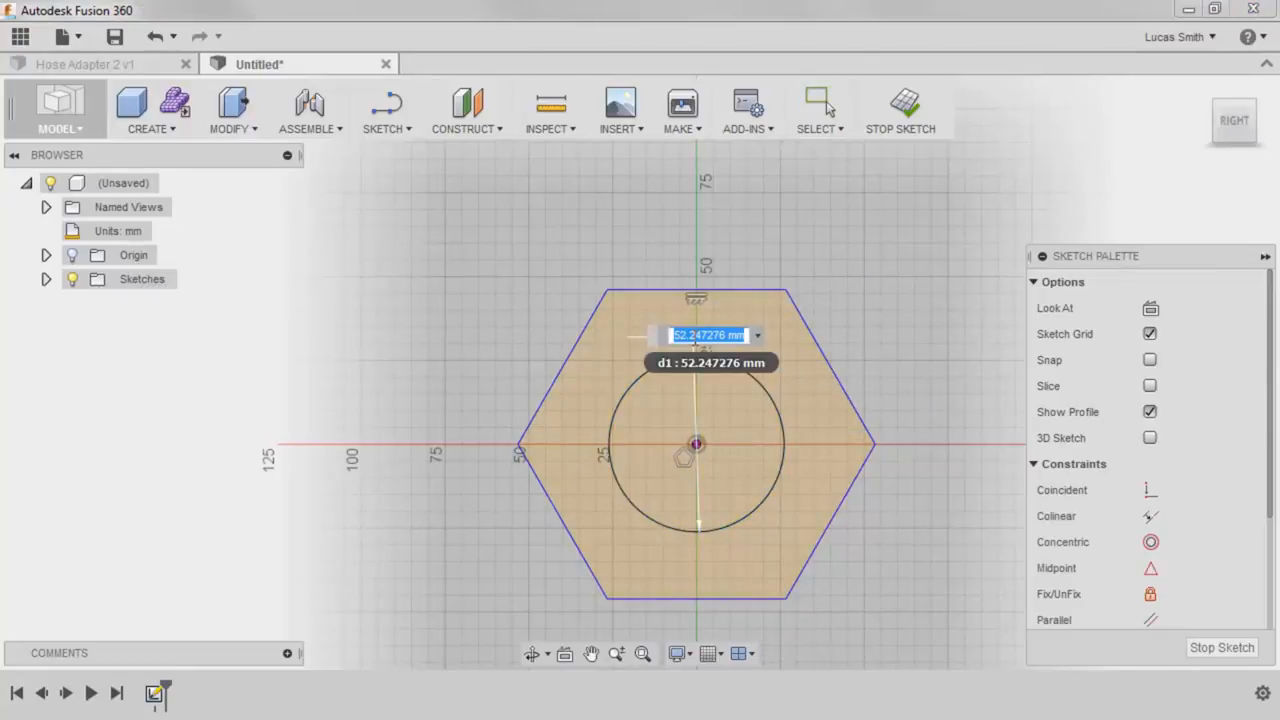
type("30")
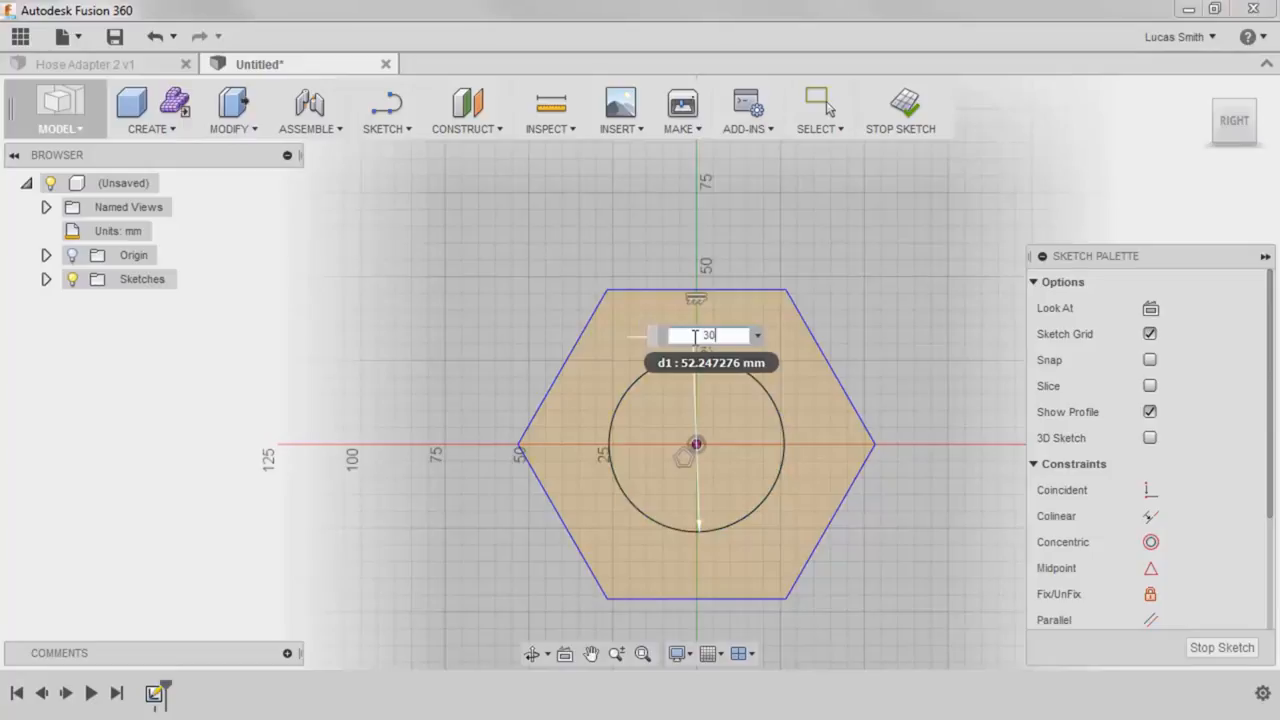
key("Return")
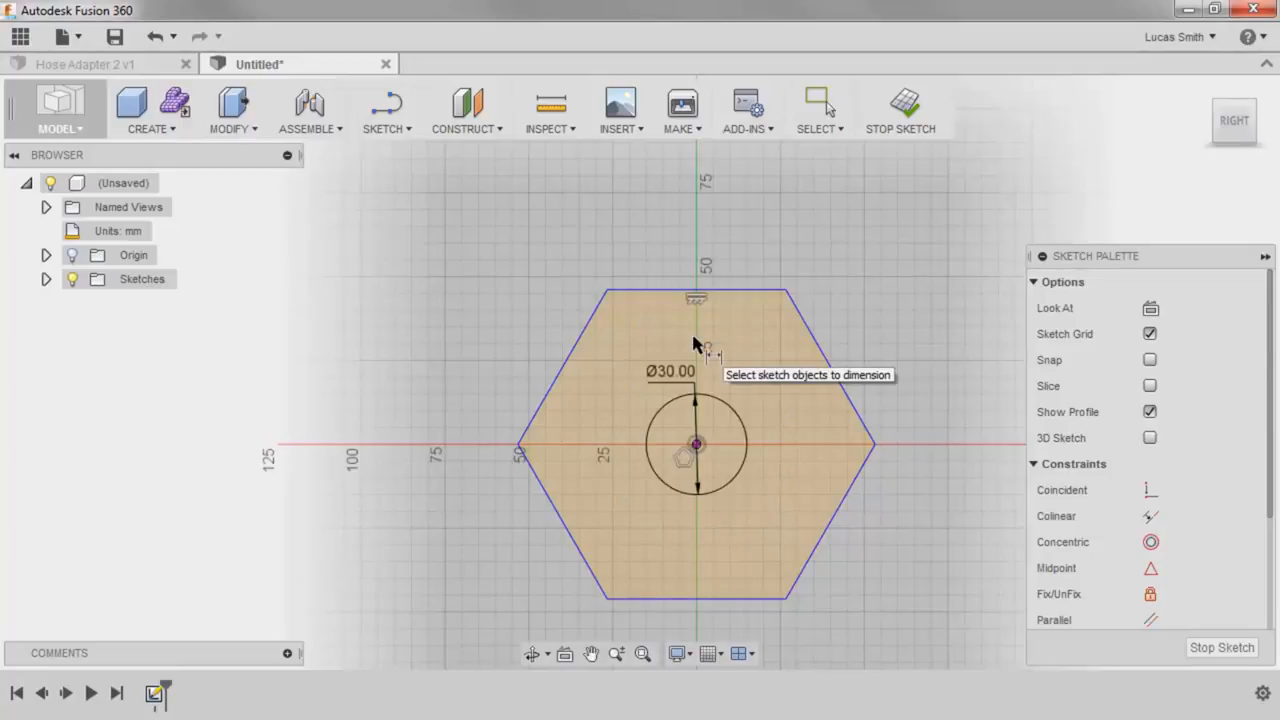
Dimension the hexagon's upper edge to 32 mm and finish the sketch
left_click(680, 292)
left_click(682, 278)
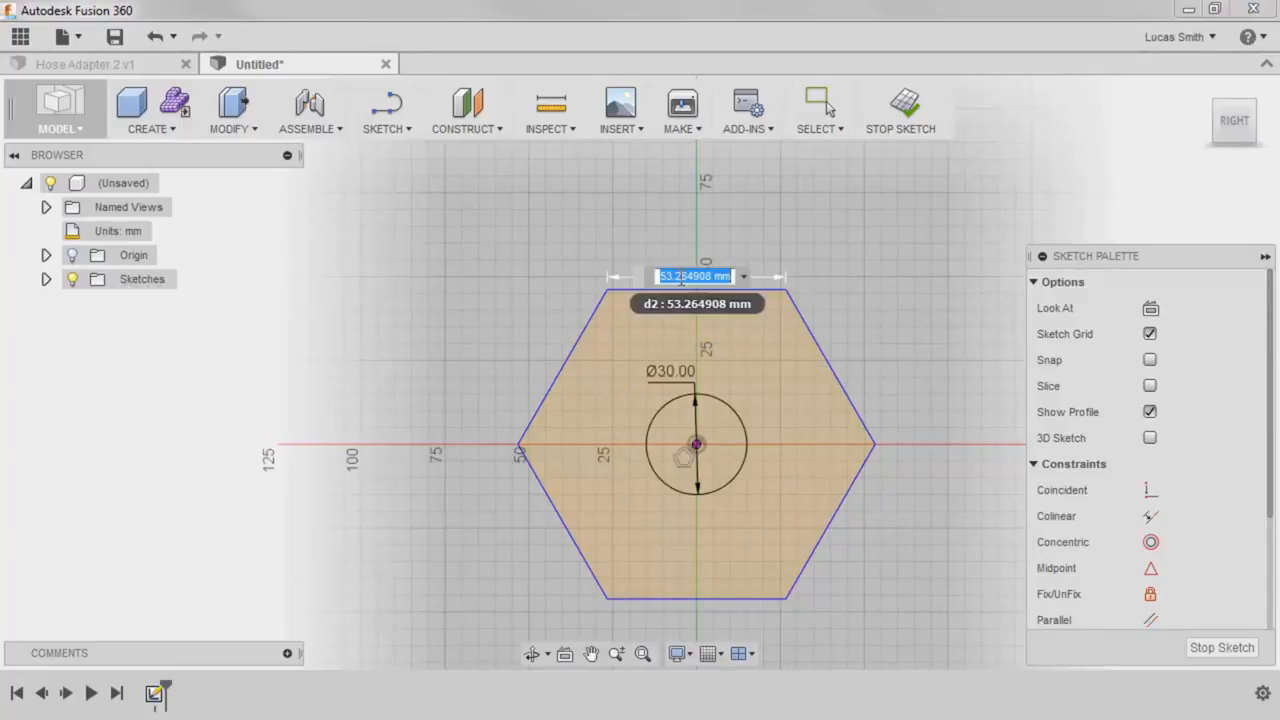
type("32")
key("Return")
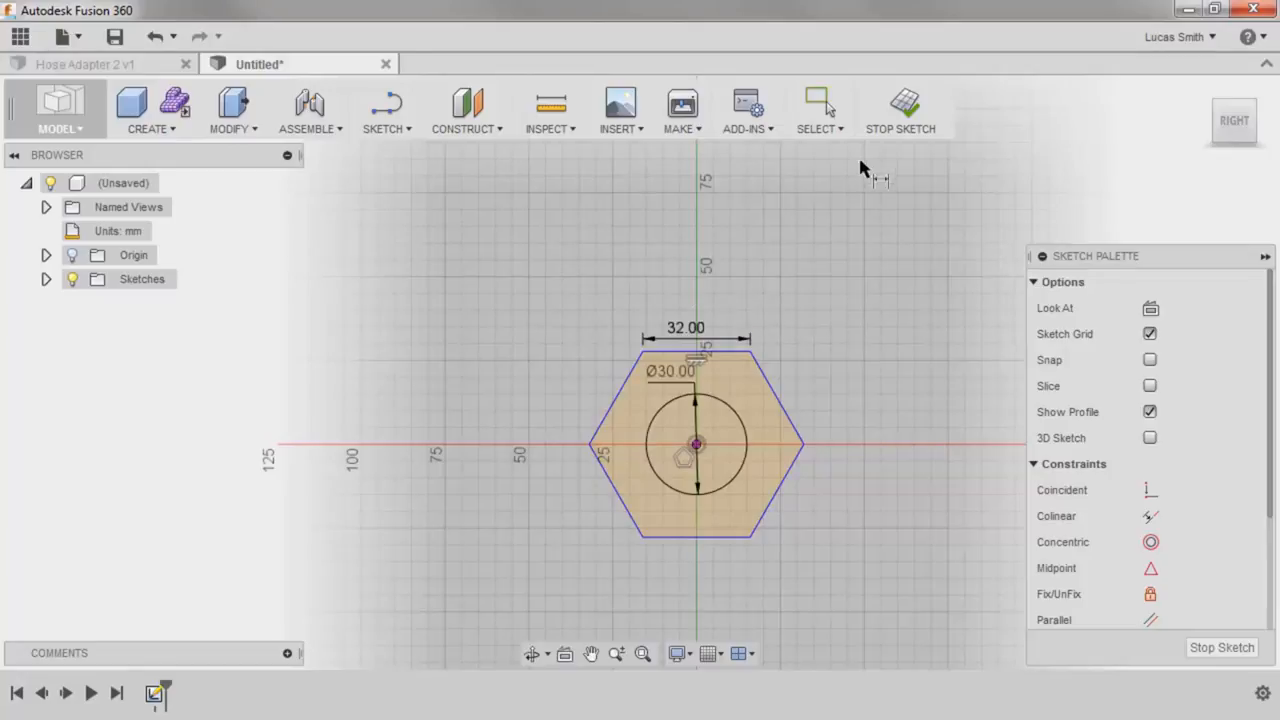
left_click(904, 110)
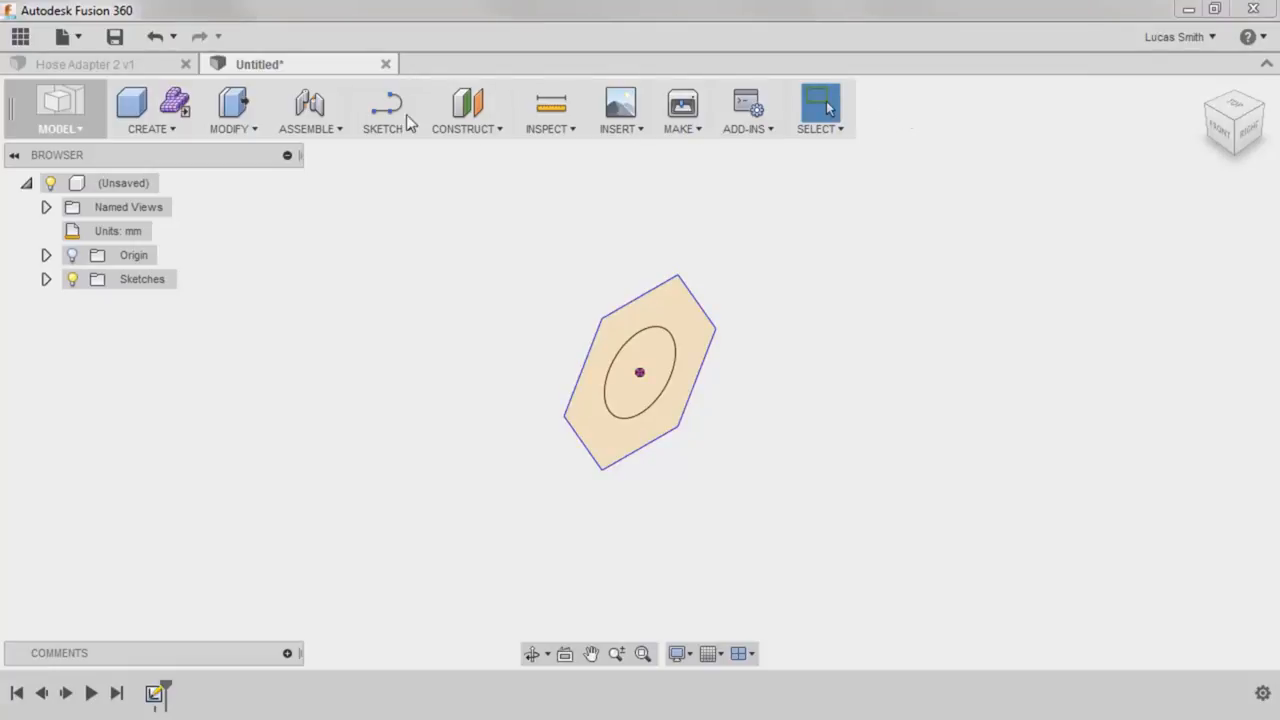
Extrude the hexagonal profile around the circle 45 mm to one side as a new body using Press Pull
left_click(233, 107)
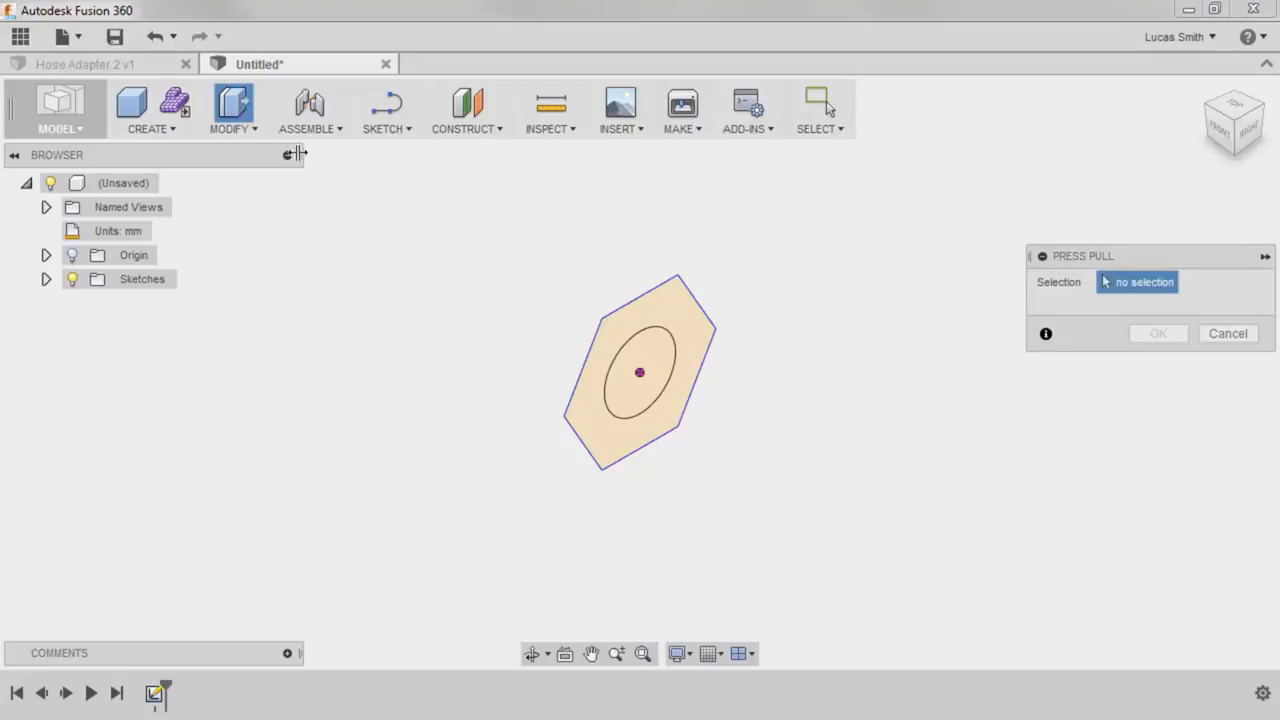
left_click(640, 322)
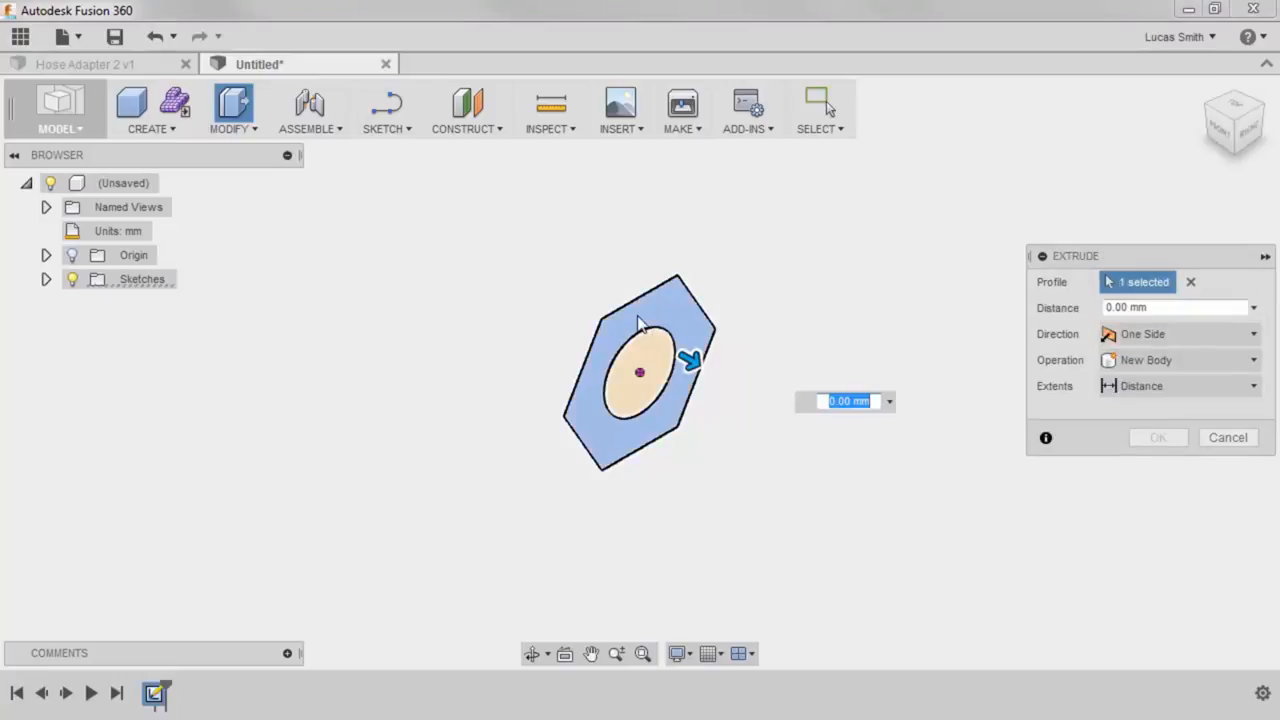
left_click_drag(689, 361, 798, 418)
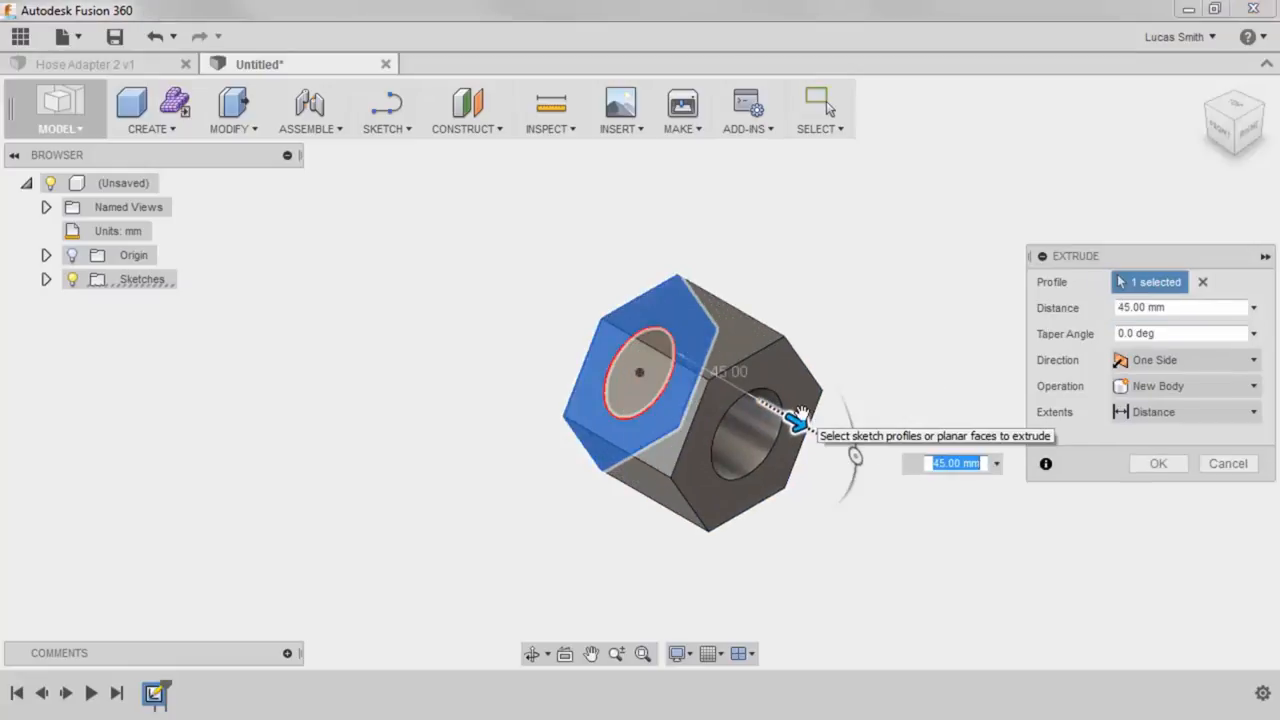
left_click(1146, 468)
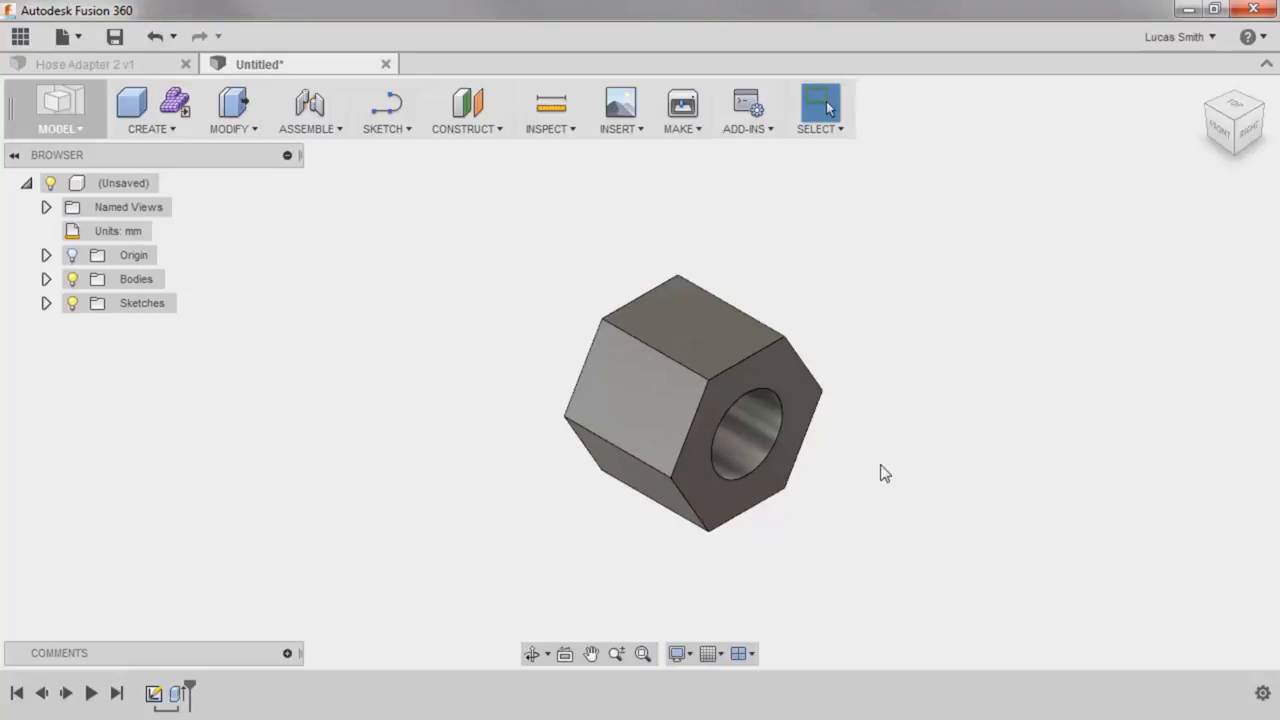
Edit Sketch1 of the hexagonal body, set the circle's diameter to 15 mm, and finish the sketch
left_click(46, 303)
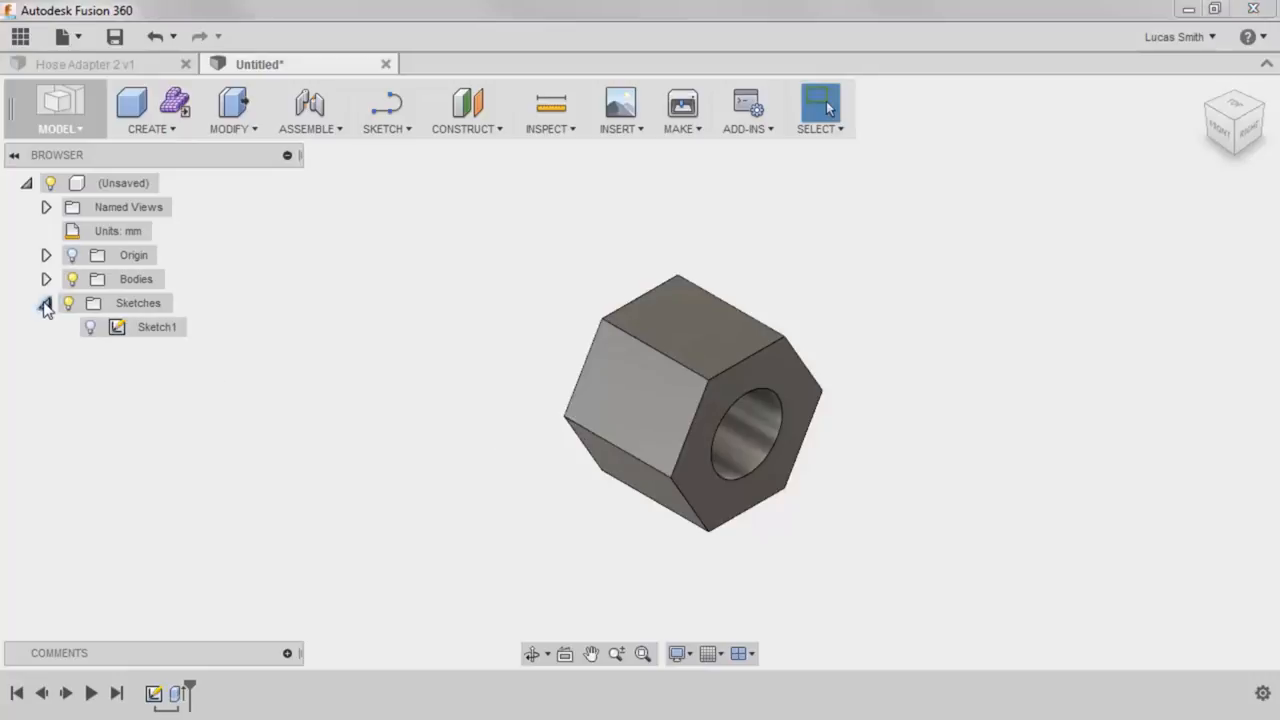
right_click(148, 328)
left_click(246, 377)
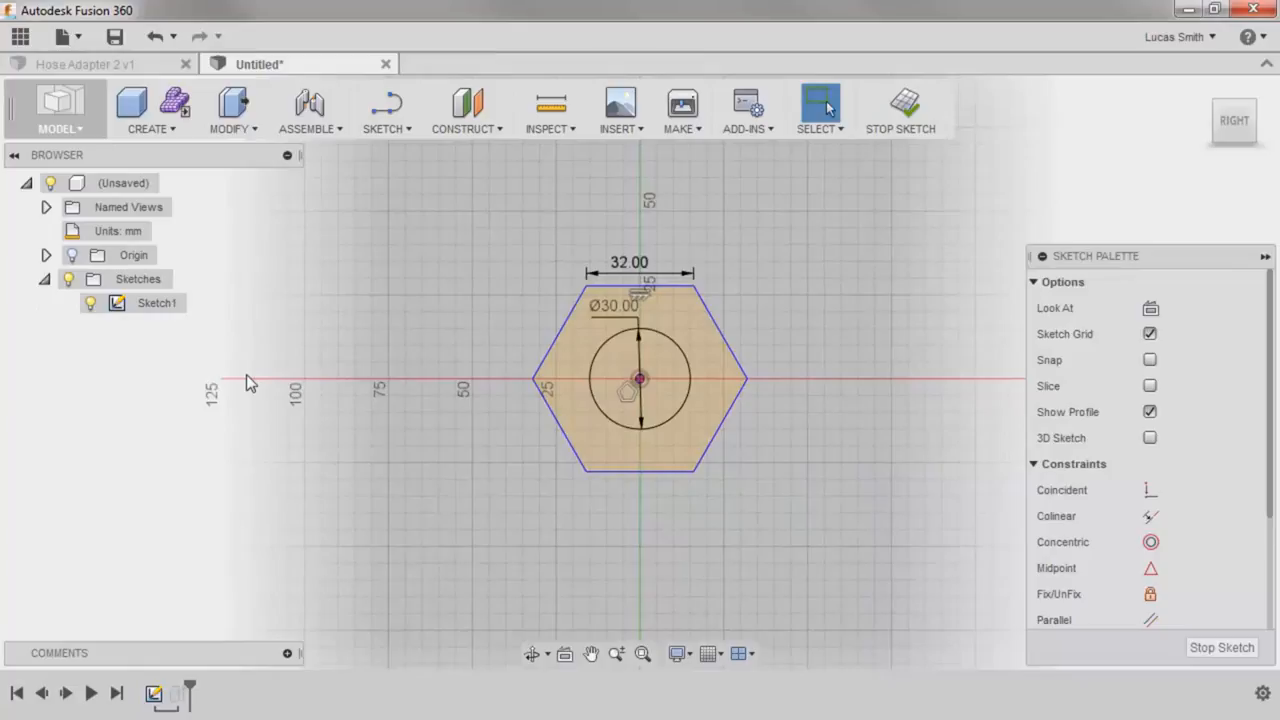
double_click(604, 313)
type("15")
key("Return")
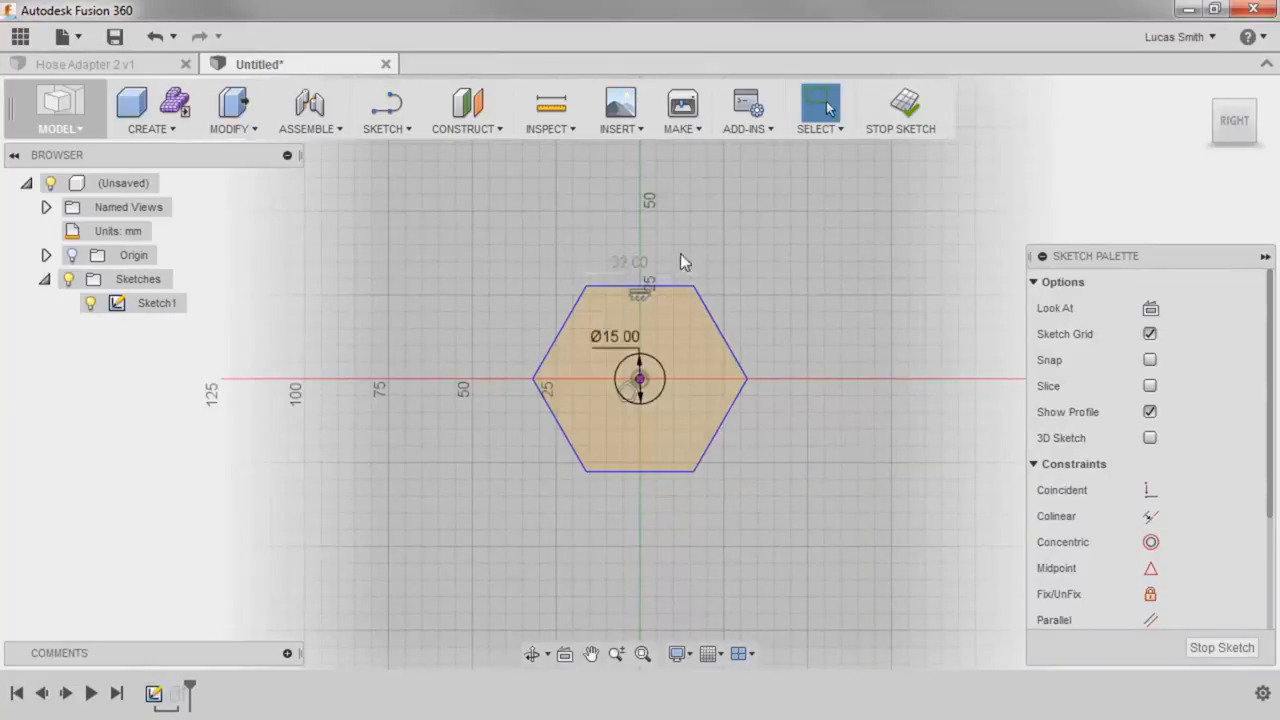
left_click(897, 108)
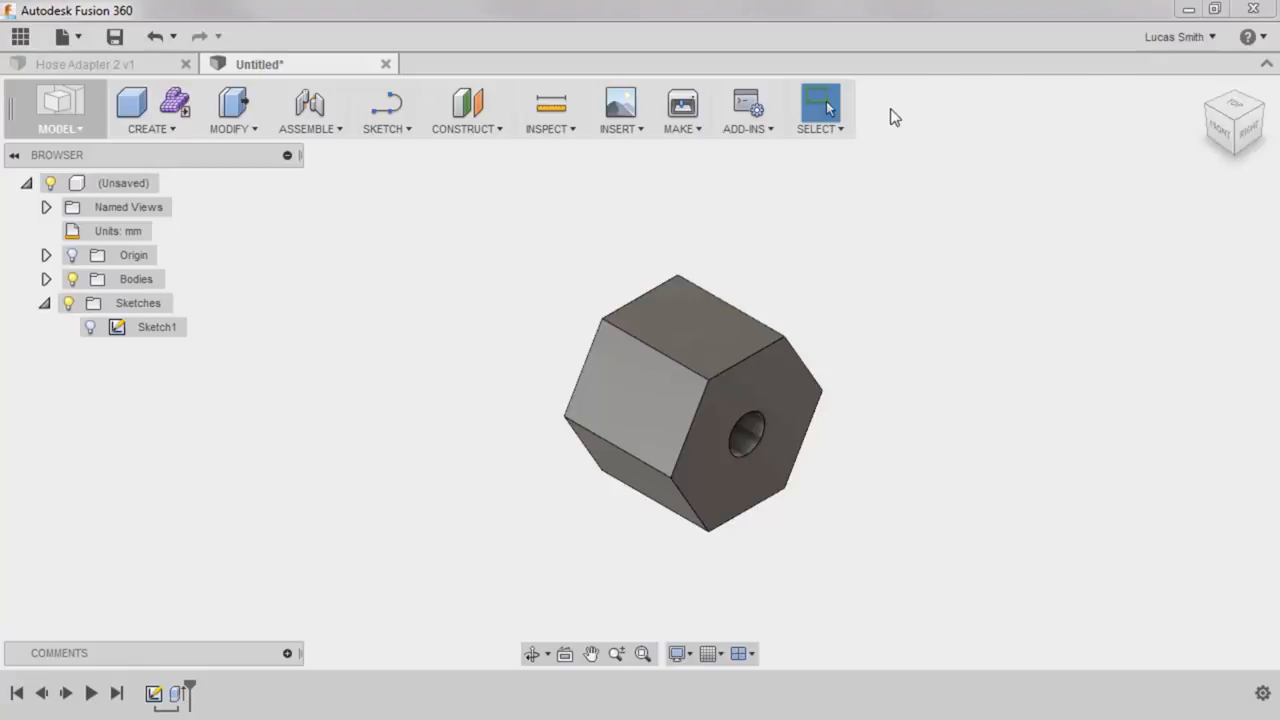
In the Hose Adapter 2 document, start a Revolve and select the large circle and four small perimeter circles as profiles, excluding the tab
left_click(154, 67)
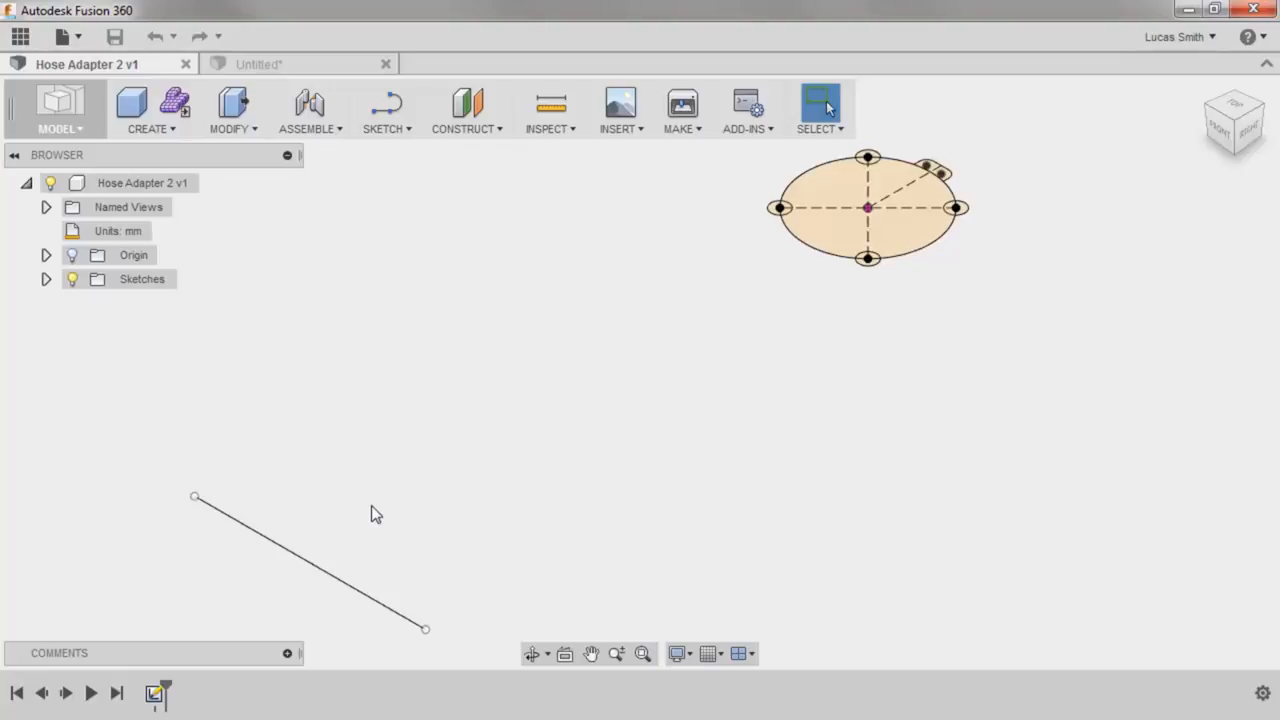
left_click(178, 131)
left_click(218, 324)
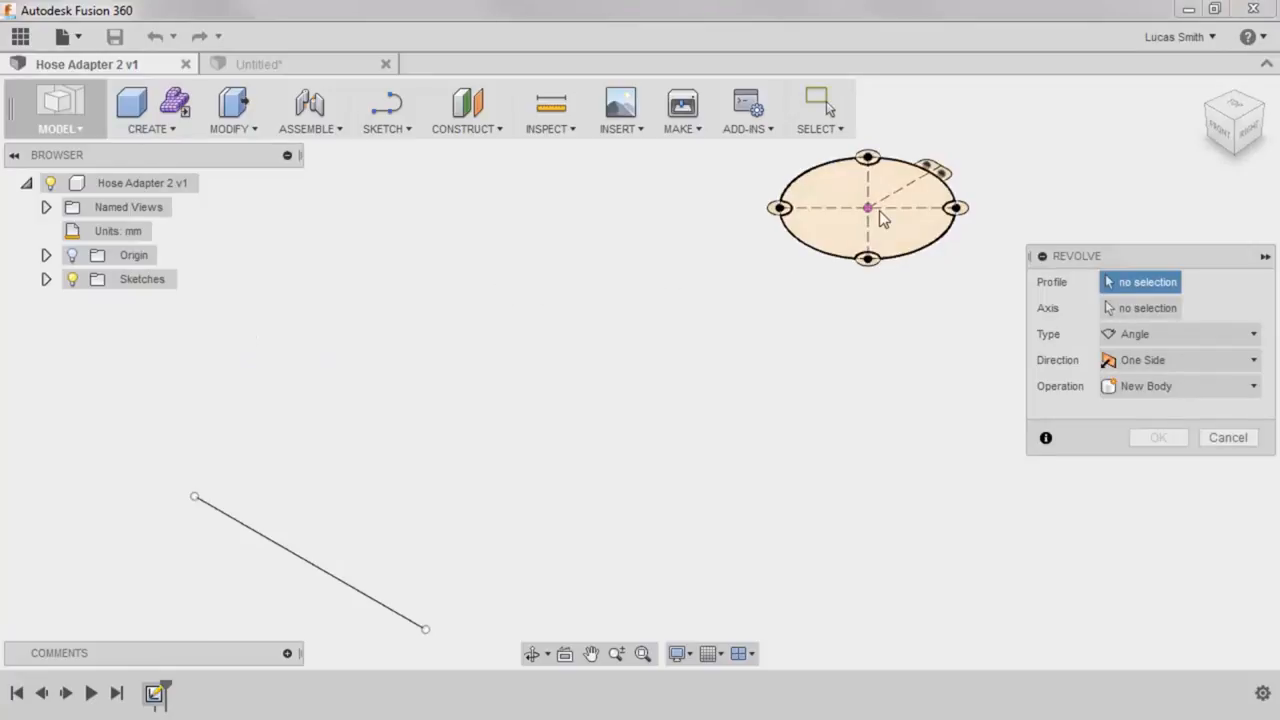
scroll(880, 208, "up", 5)
middle_click_drag(914, 194, 766, 360)
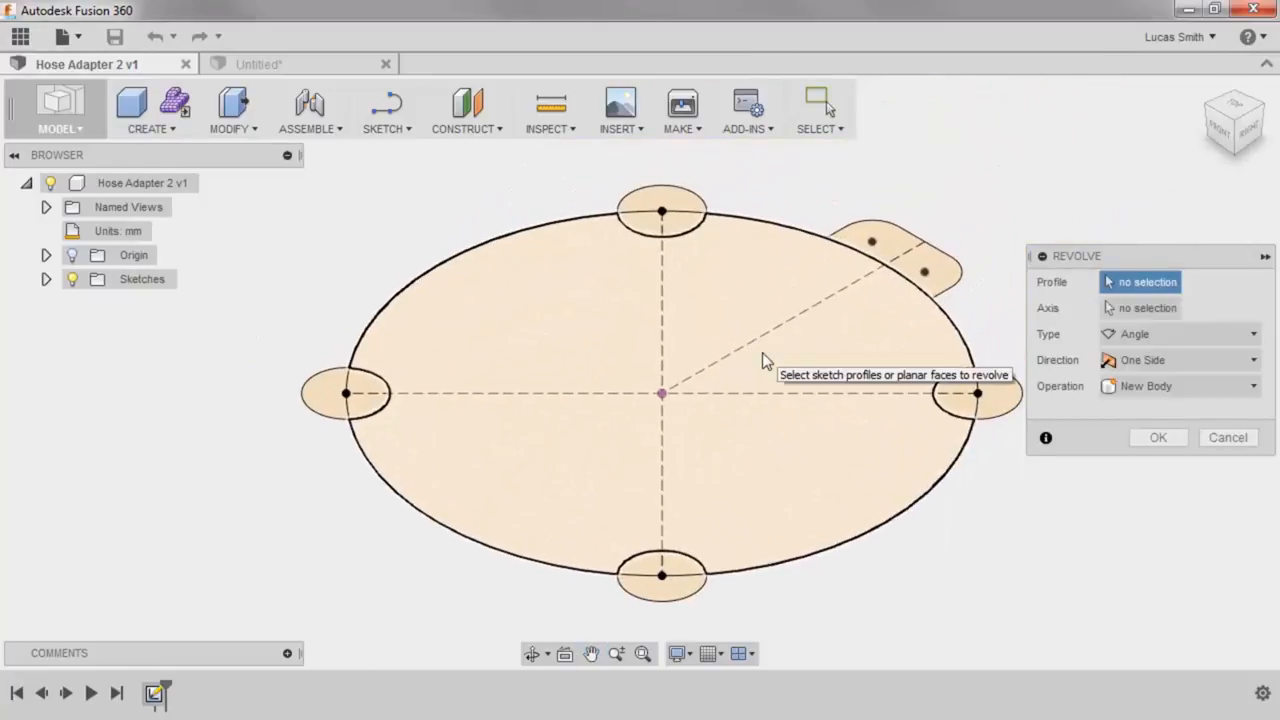
left_click(688, 213)
left_click(688, 226)
left_click(751, 251)
left_click(959, 393)
left_click(997, 393)
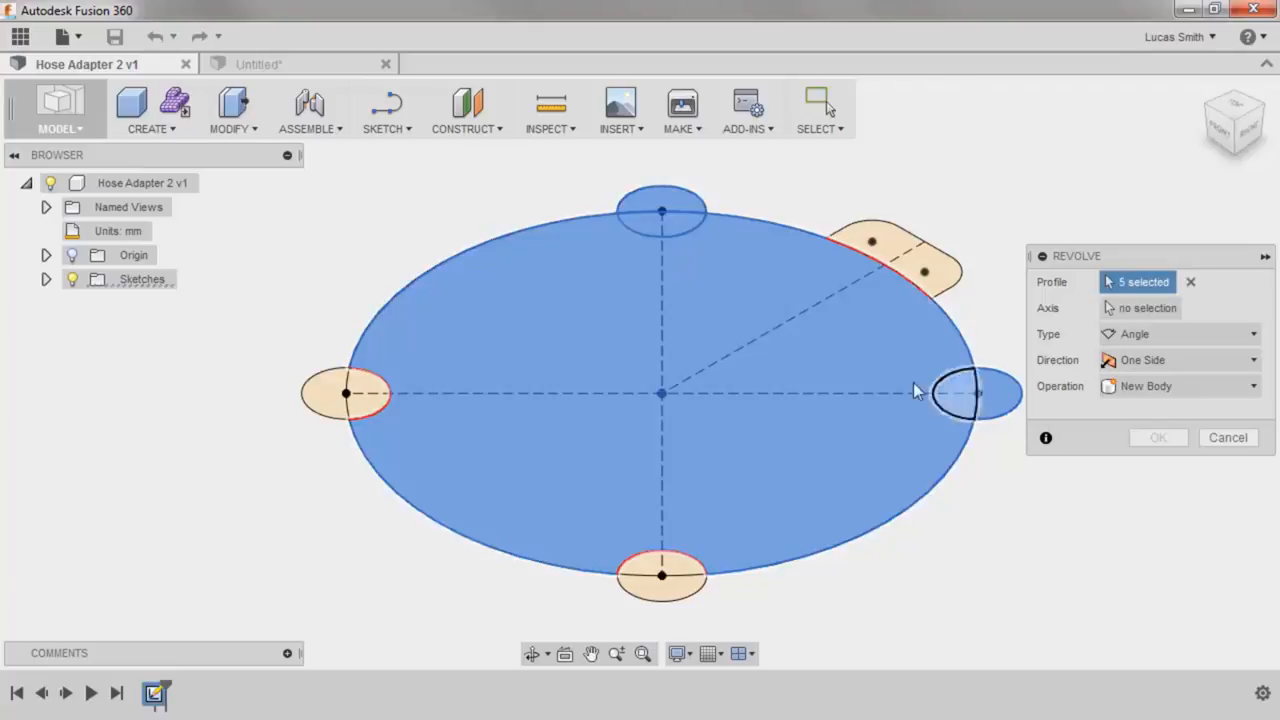
left_click(372, 396)
left_click(326, 393)
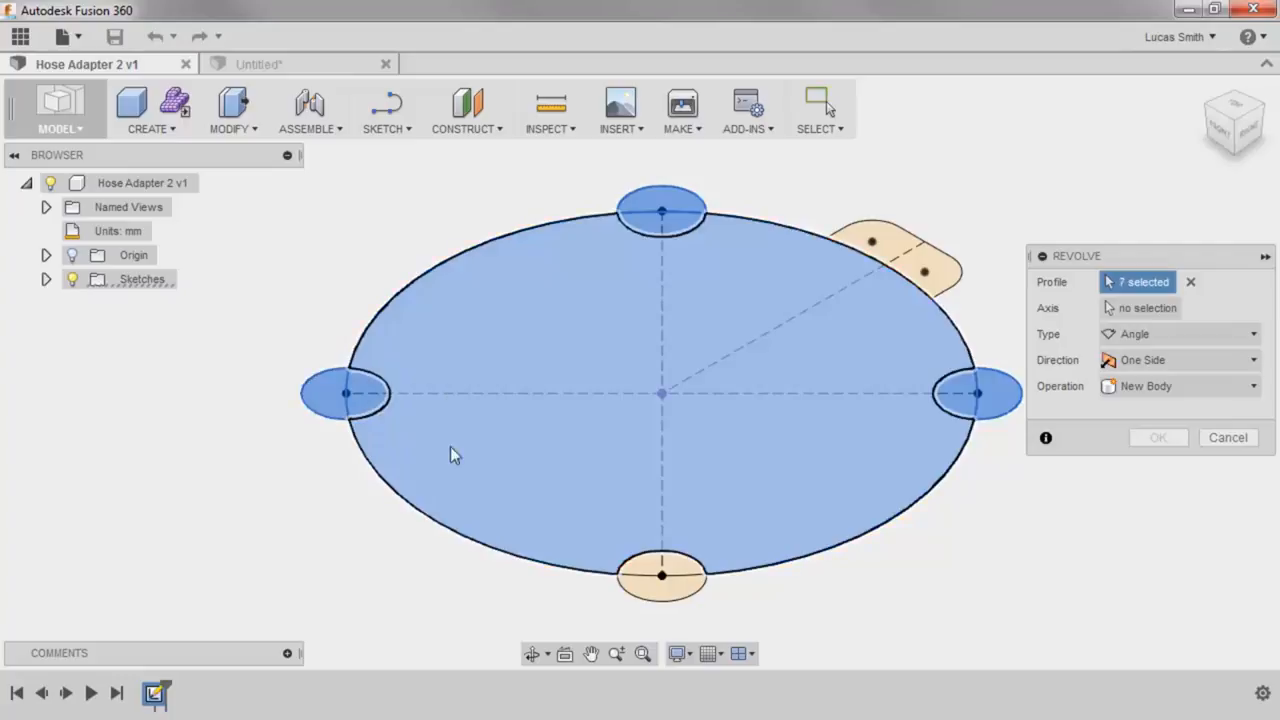
left_click(664, 567)
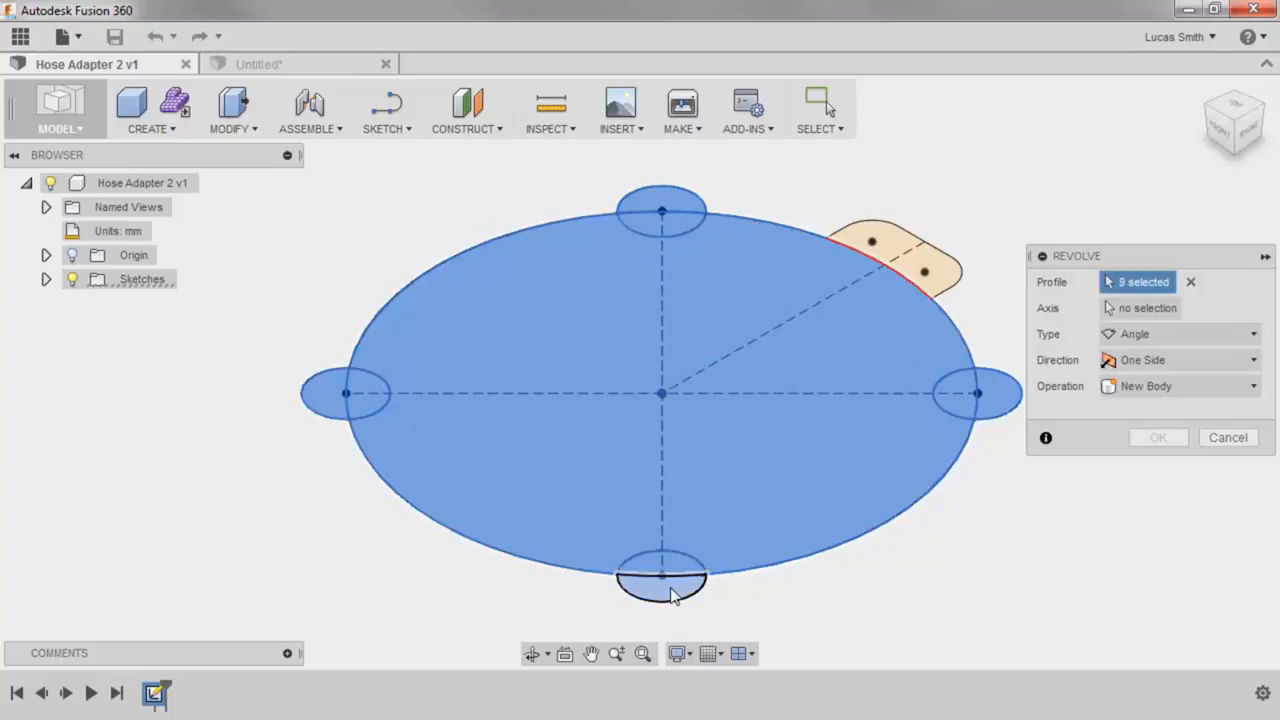
Revolve the selected profiles 45 degrees to one side about the separate sketch line as a new body
scroll(670, 590, "down", 5)
middle_click_drag(668, 586, 845, 287)
scroll(837, 360, "down", 2)
left_click(1127, 312)
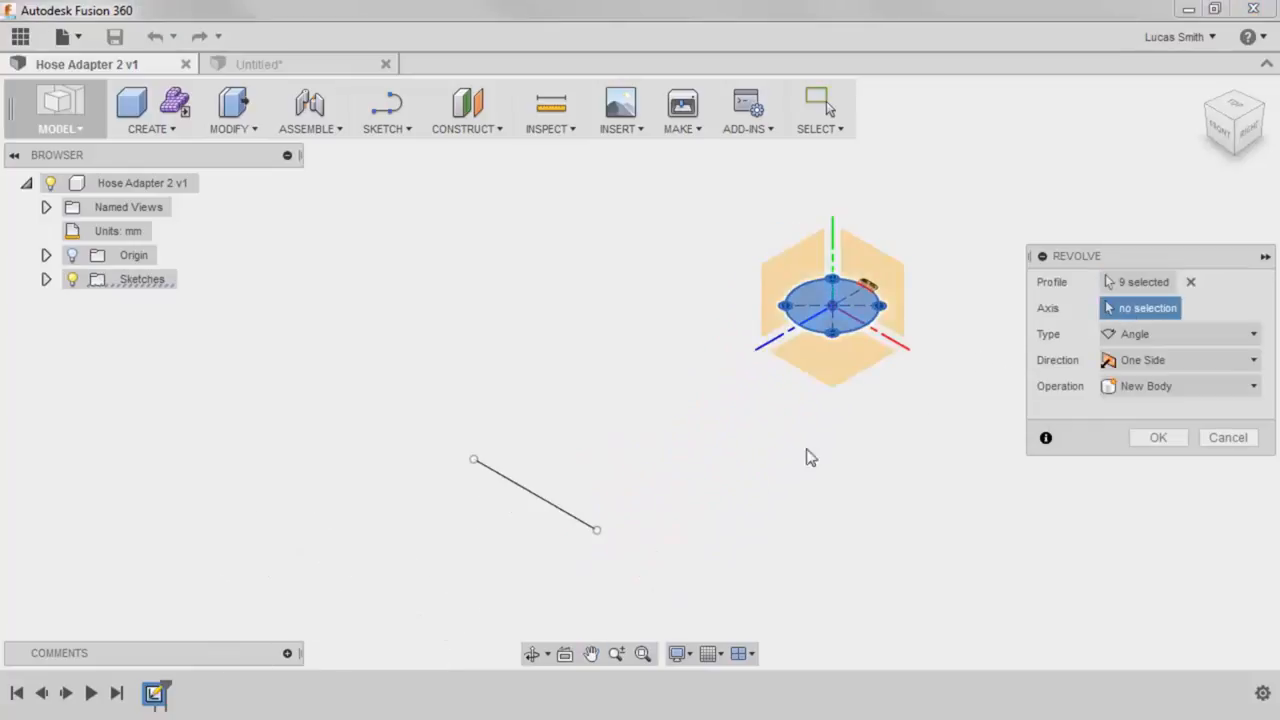
left_click(557, 513)
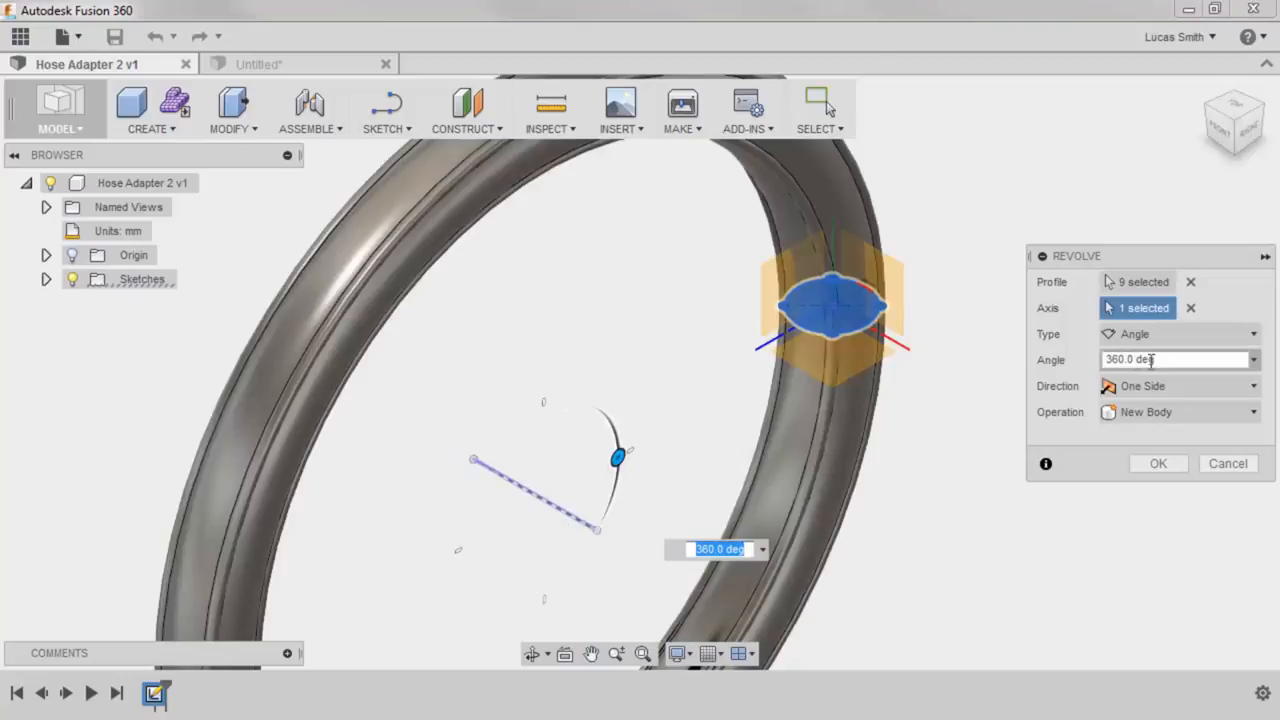
type("45")
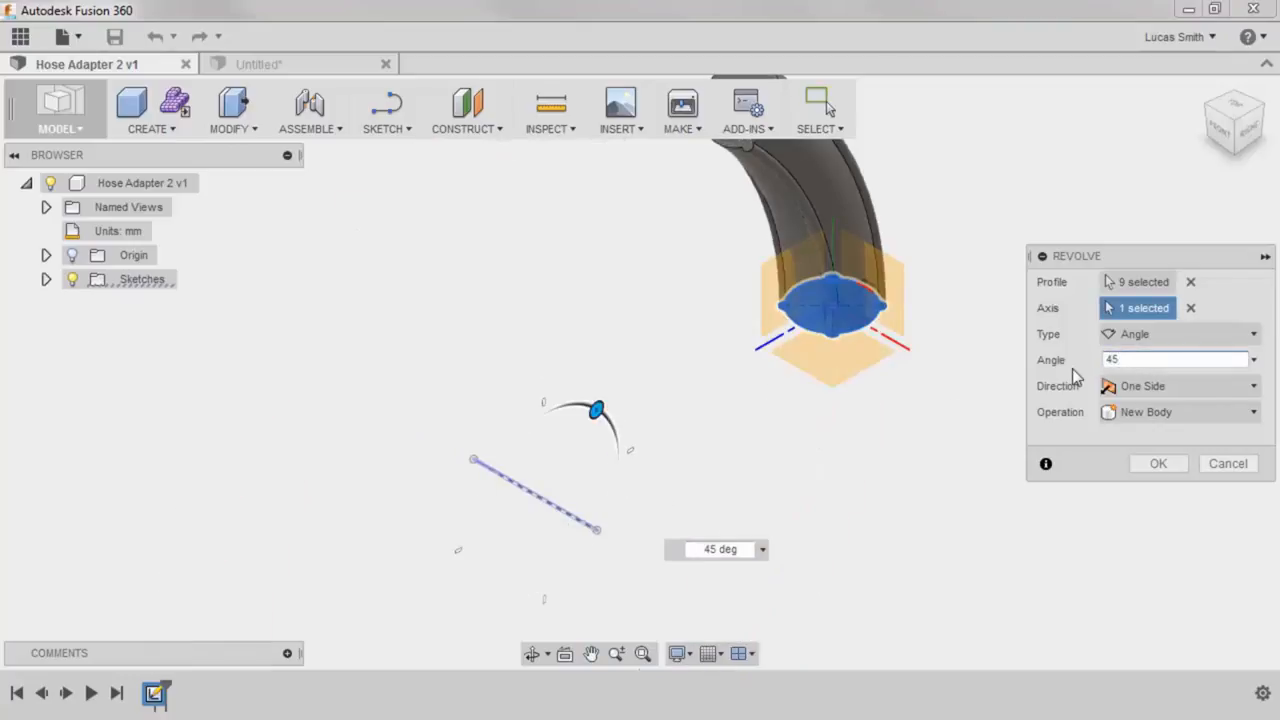
left_click(1160, 460)
middle_click_drag(986, 246, 800, 451)
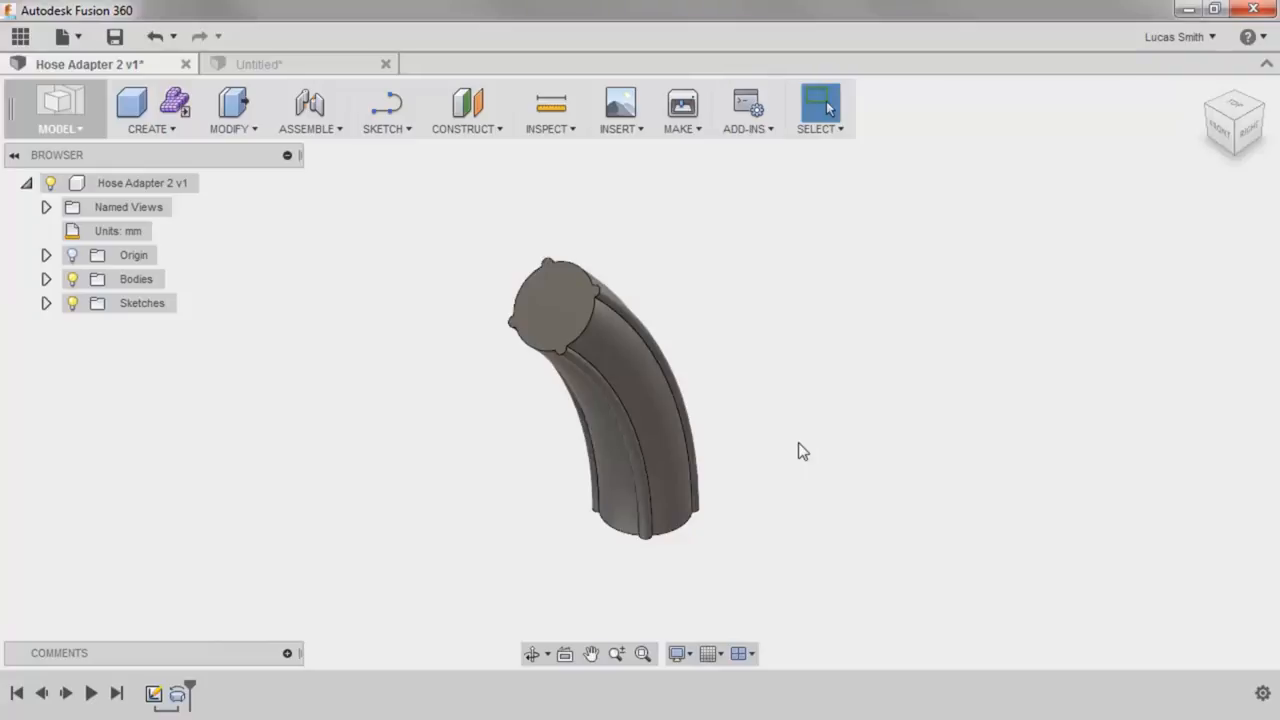
Hide the bodies and show Sketch1
left_click(72, 279)
left_click(46, 303)
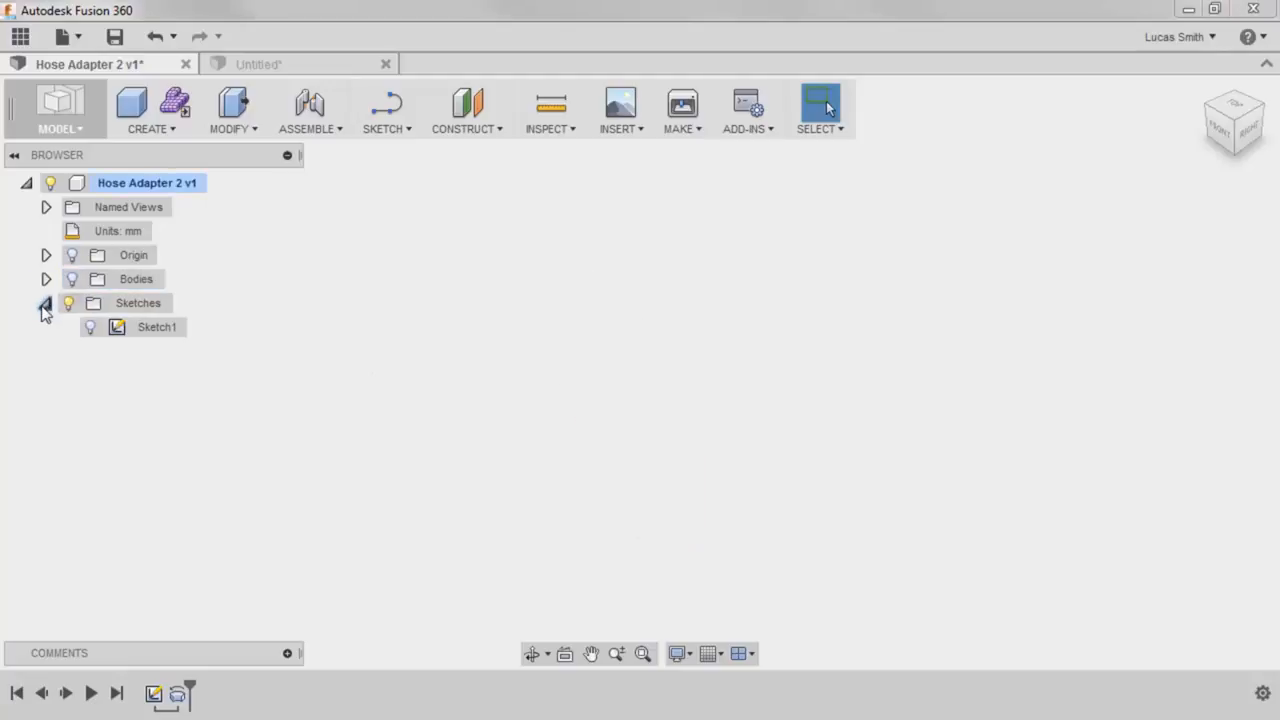
left_click(91, 328)
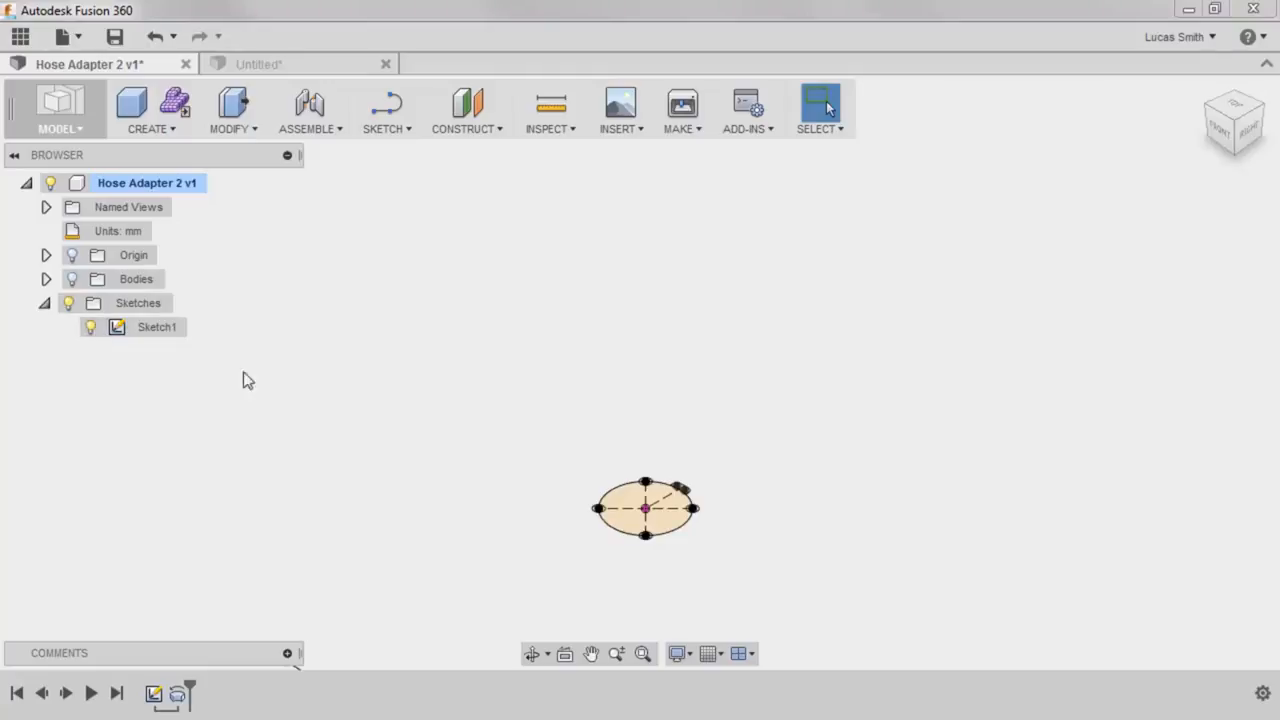
Start Press Pull and select the full large circle, including the small circles' inner halves, plus the rounded tab as profiles
right_click(280, 392)
left_click(336, 359)
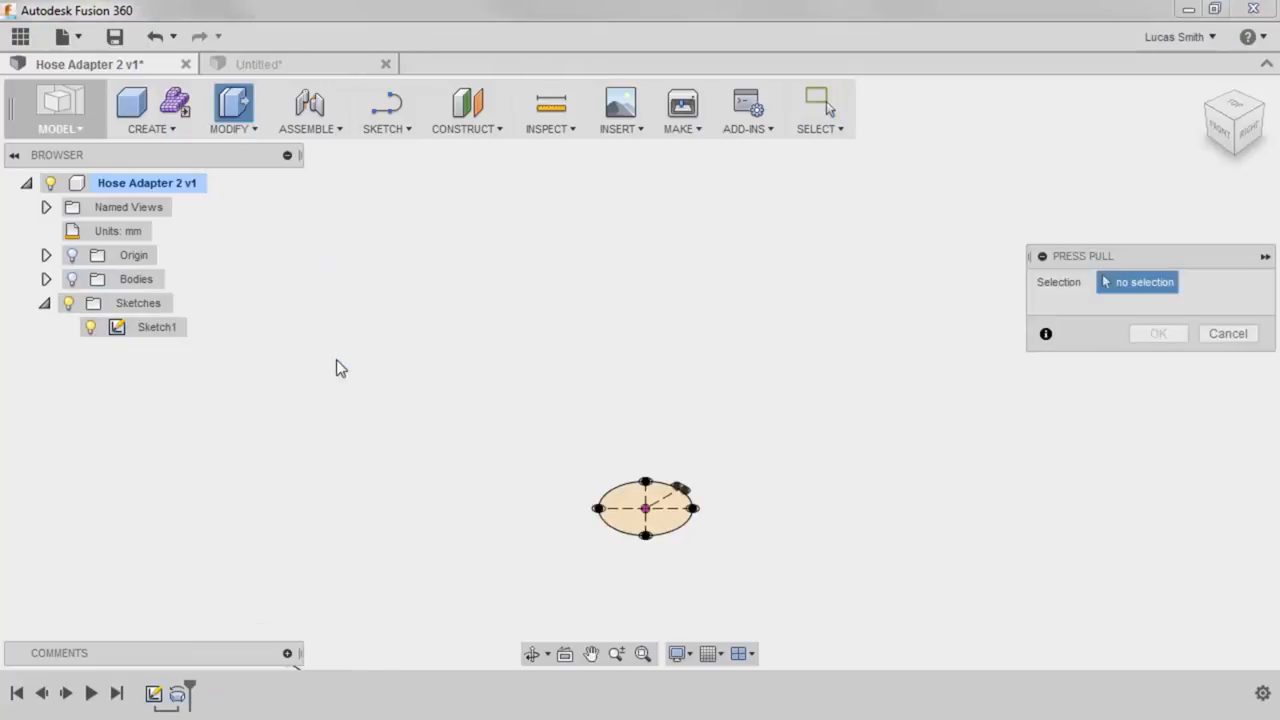
scroll(615, 510, "up", 5)
scroll(615, 510, "up", 3)
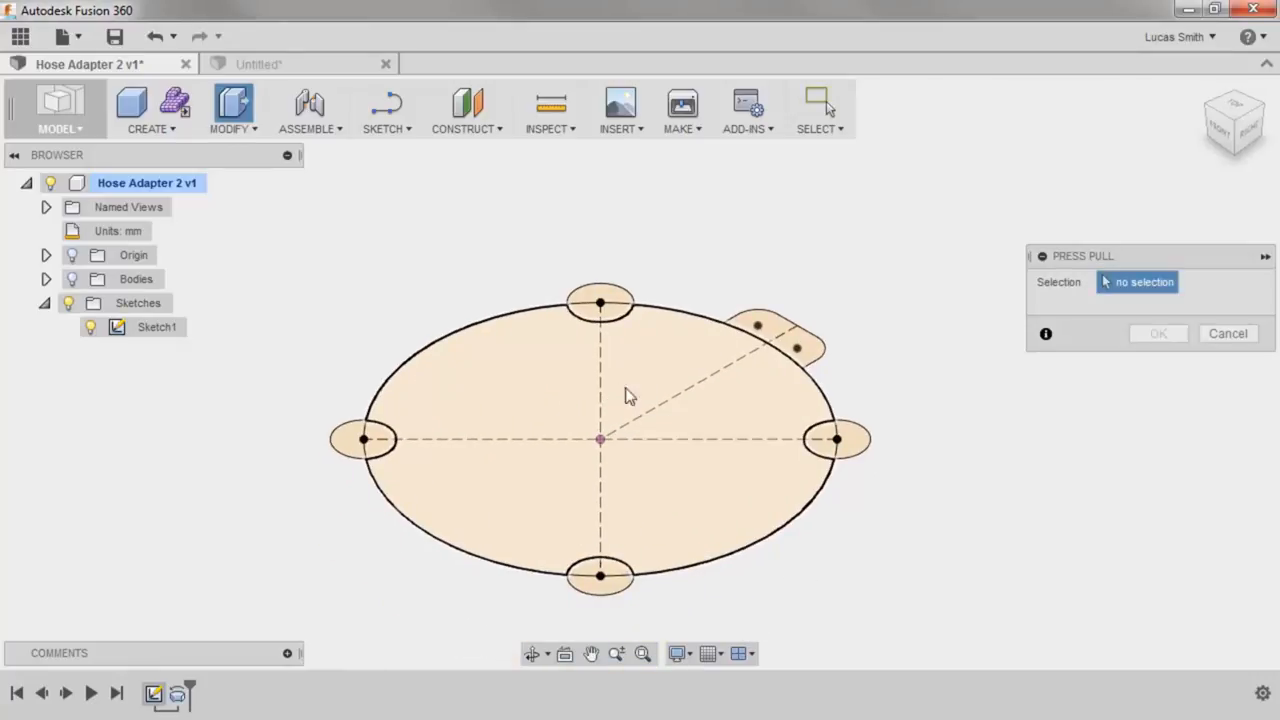
left_click(620, 316)
left_click(668, 330)
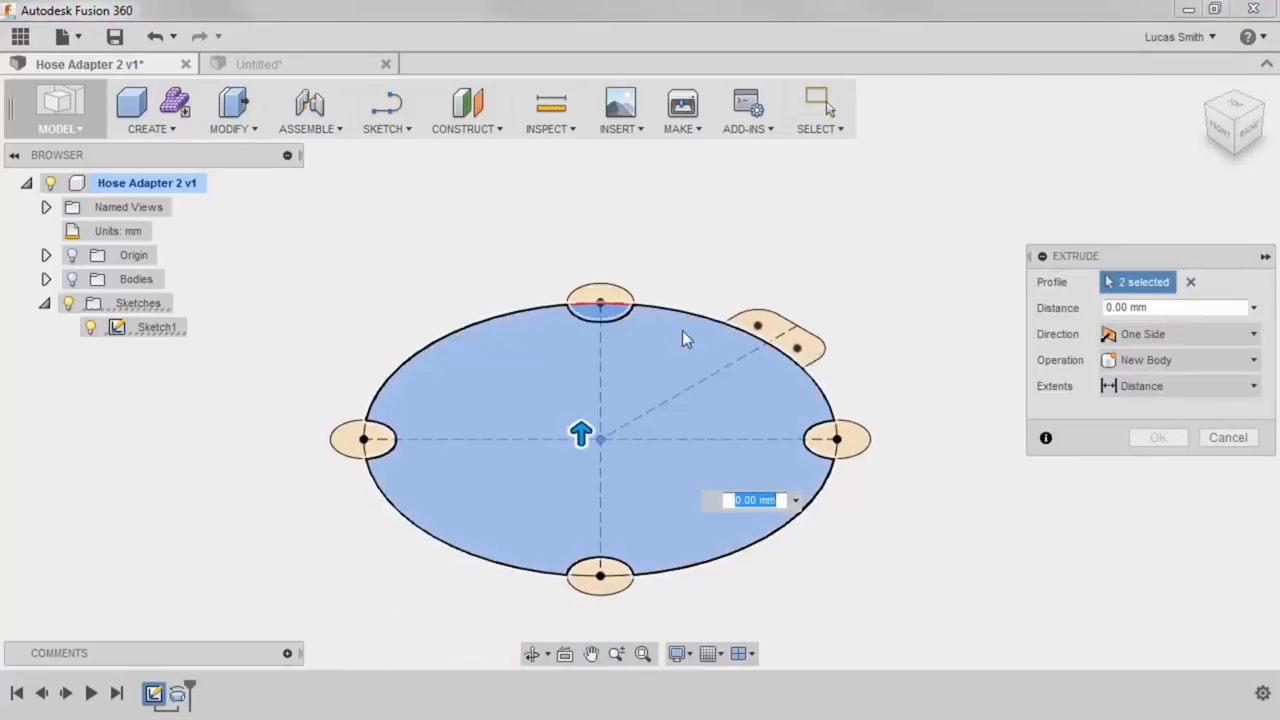
left_click(772, 330)
left_click(822, 445)
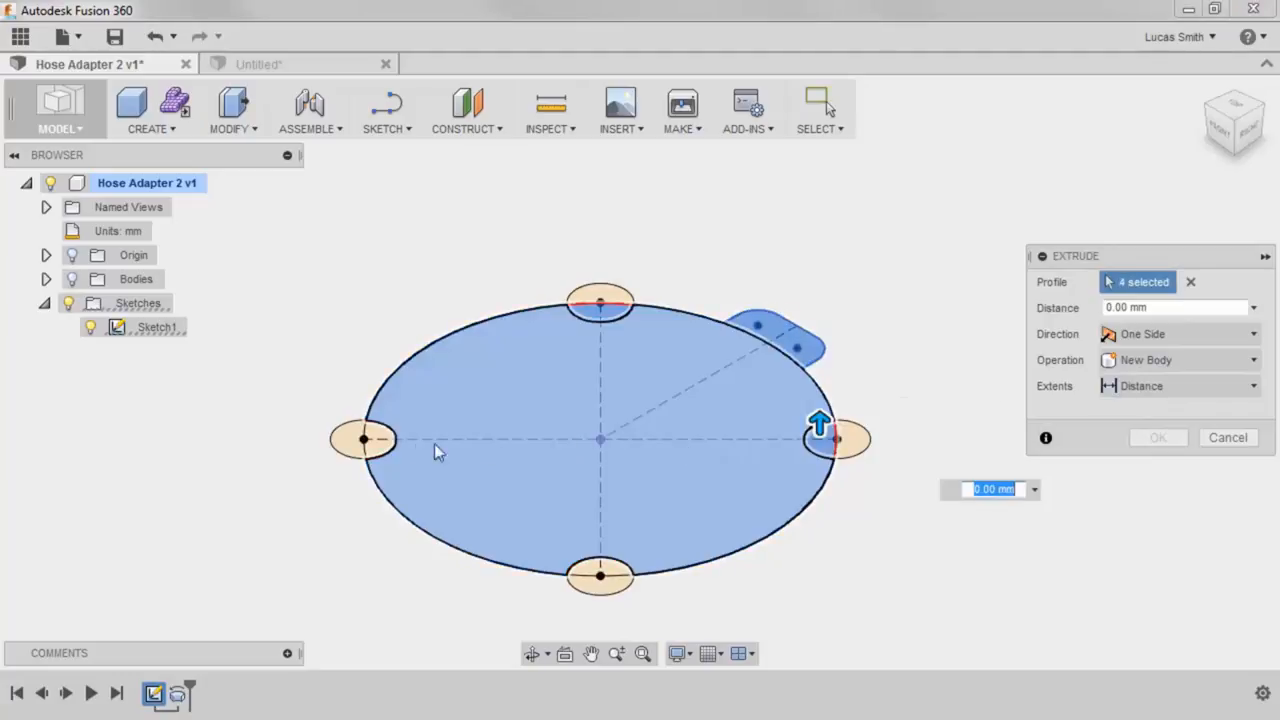
left_click(380, 440)
left_click(610, 575)
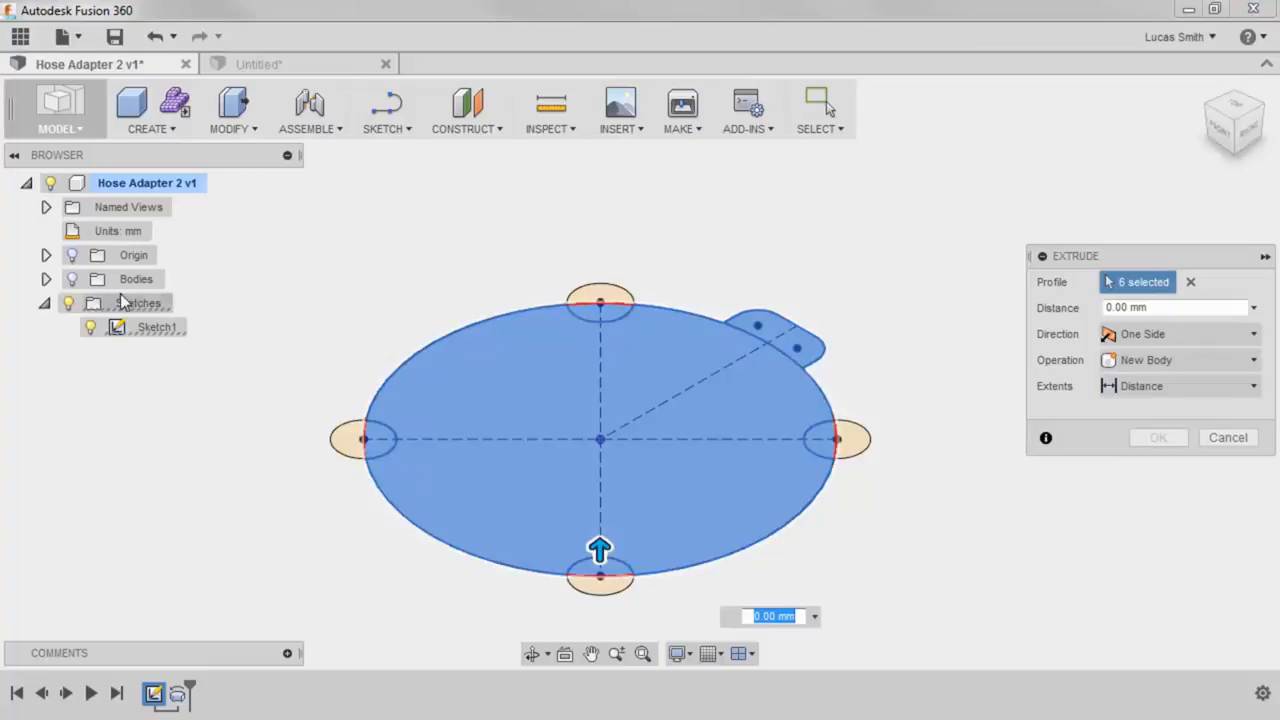
Show the bodies again and extrude the selected profiles 325 mm to one side, joined to the curved body
left_click(72, 279)
scroll(490, 308, "down", 6)
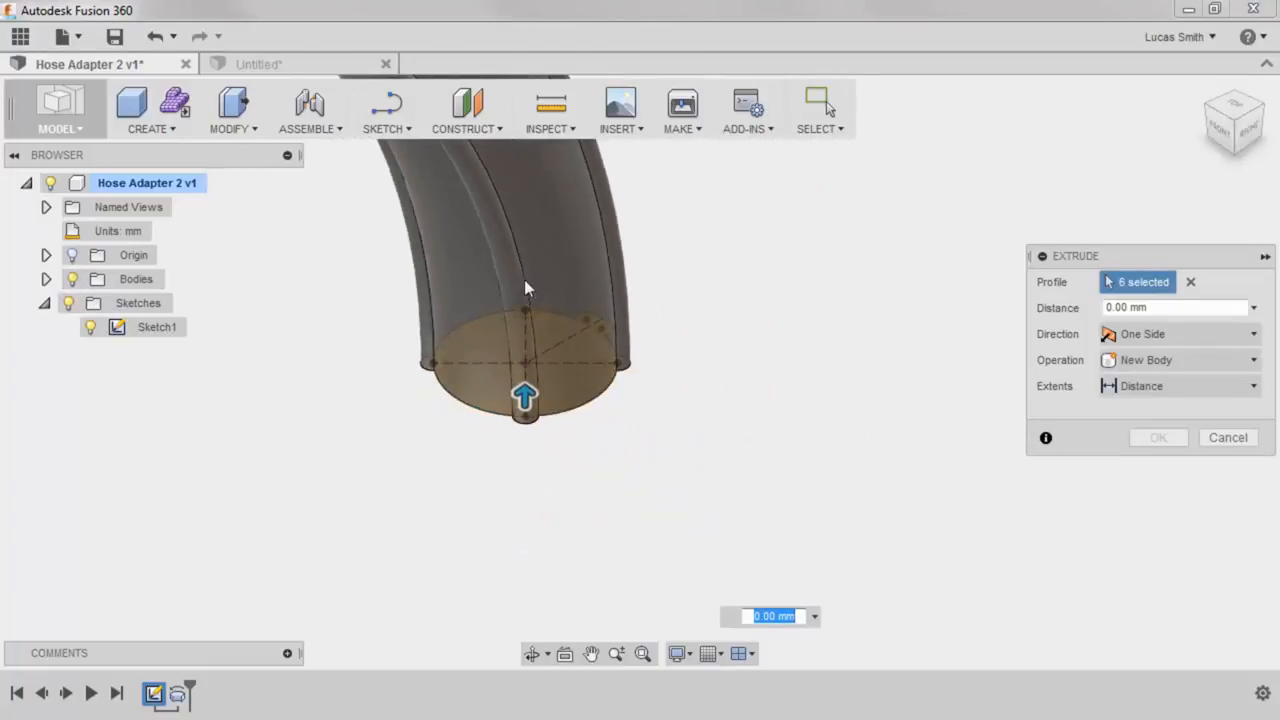
middle_click_drag(537, 226, 579, 435)
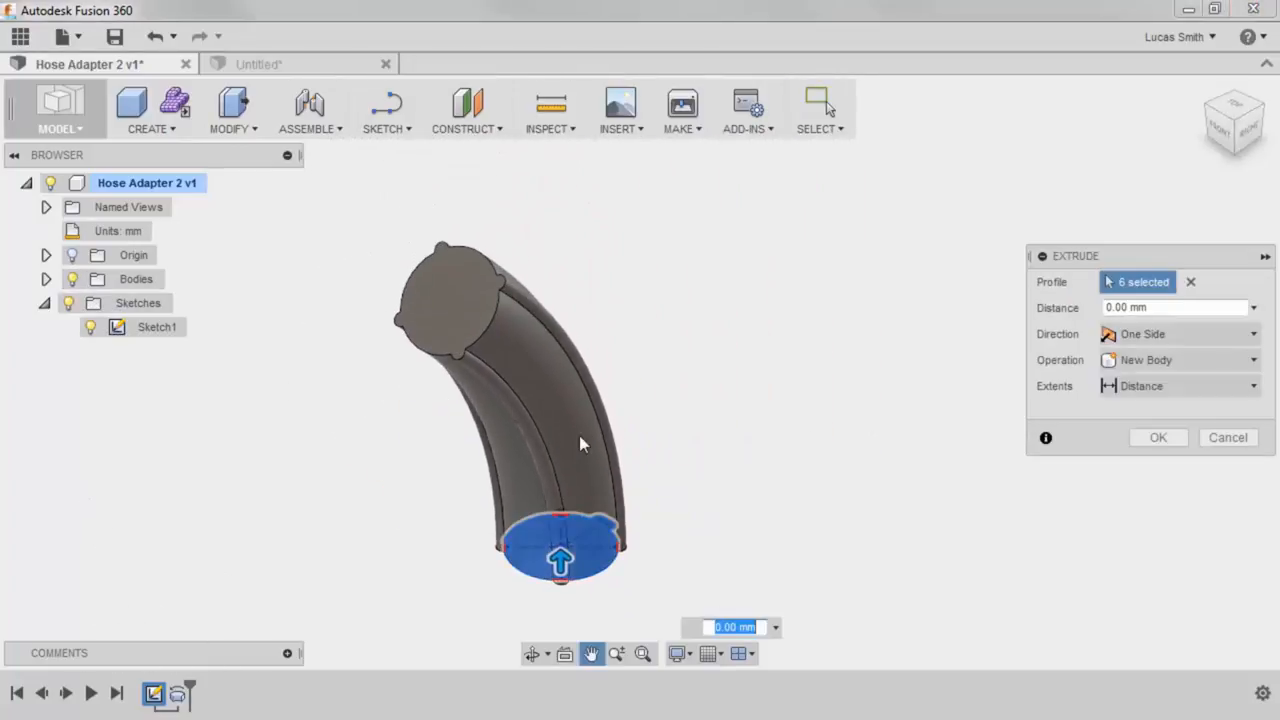
left_click_drag(1170, 307, 1088, 308)
type("325")
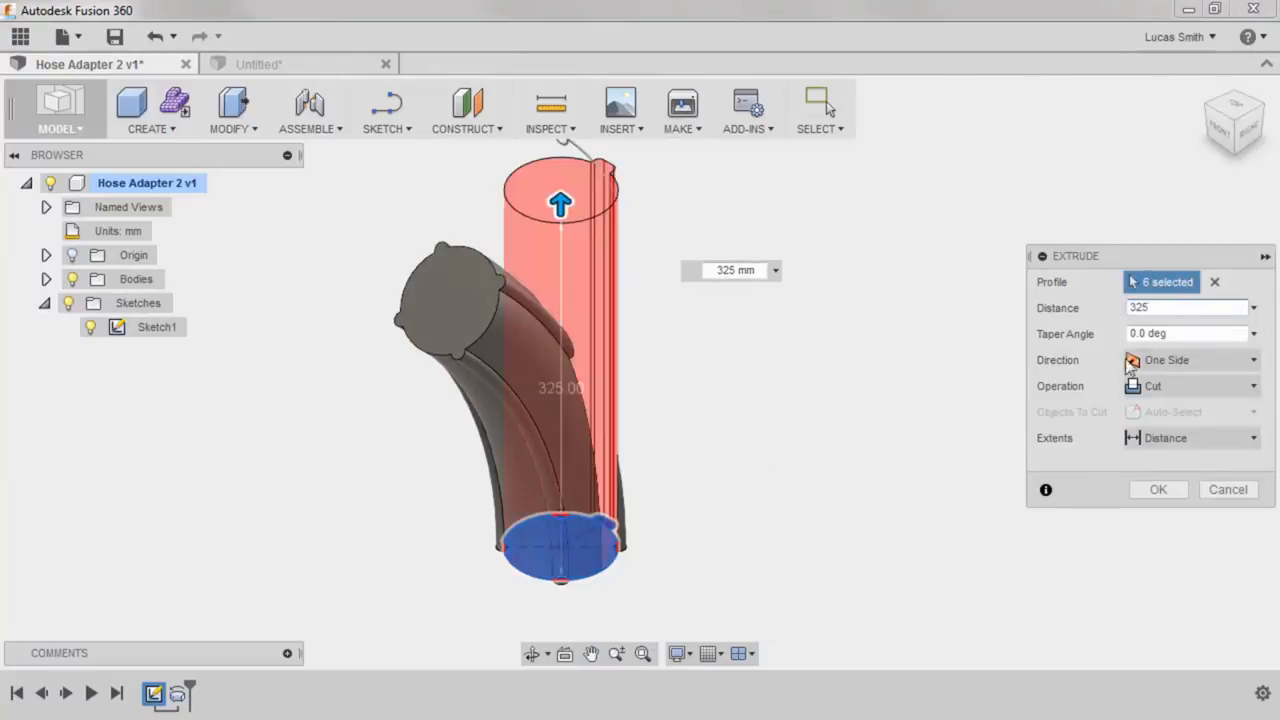
left_click(1160, 386)
left_click(1167, 409)
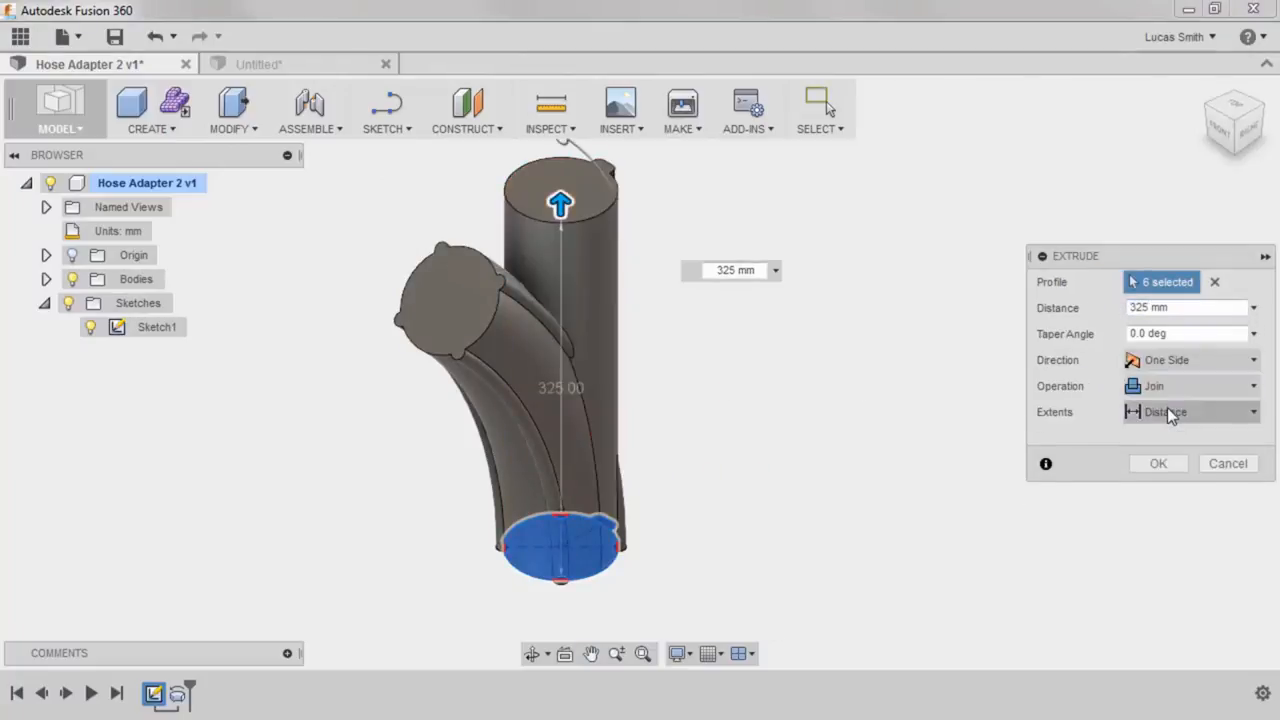
left_click(1160, 463)
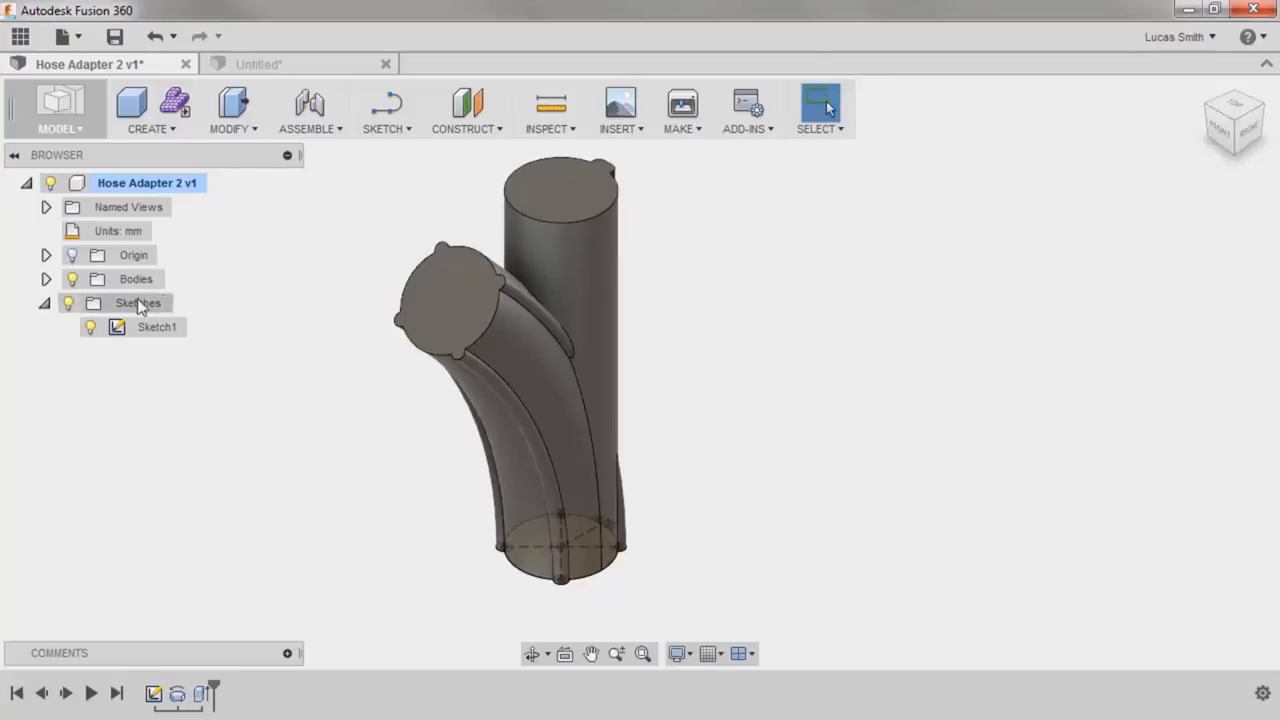
Create a sketch on the upper end face of the straight tube and offset the face's outline inward
left_click(557, 197)
right_click(557, 197)
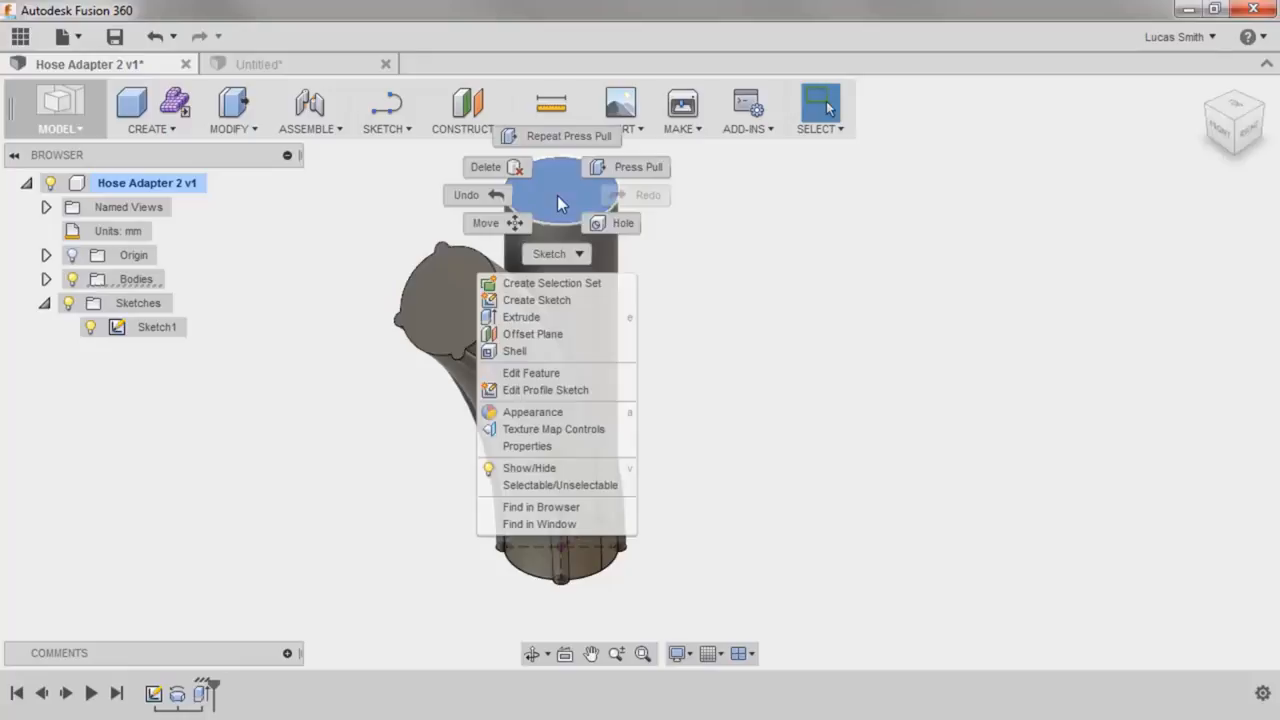
left_click(570, 299)
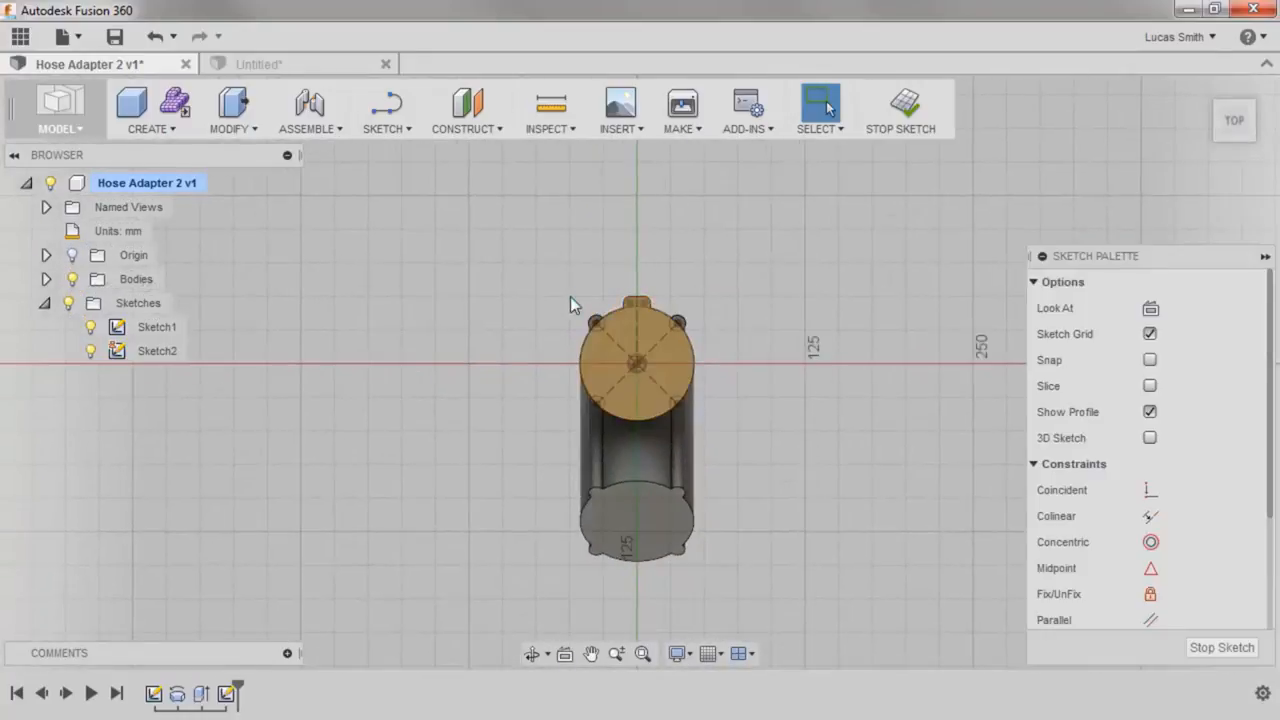
right_click(570, 297)
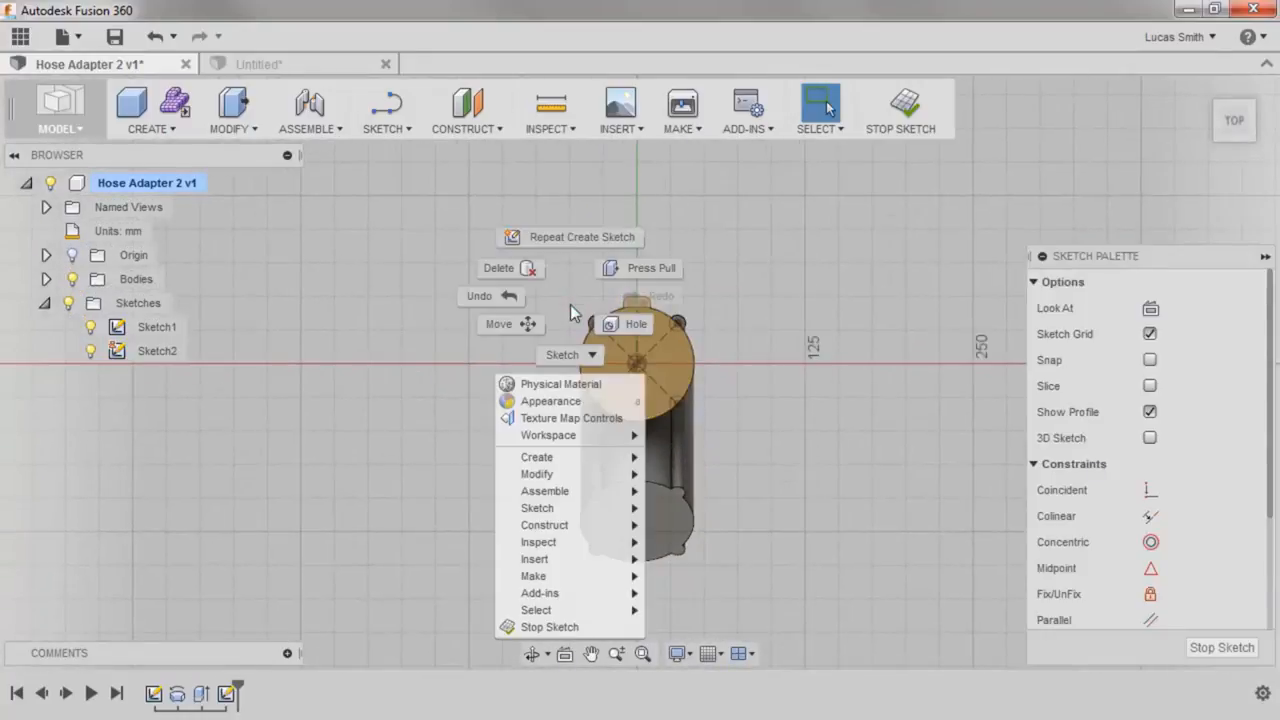
left_click(566, 351)
left_click(531, 370)
left_click(591, 327)
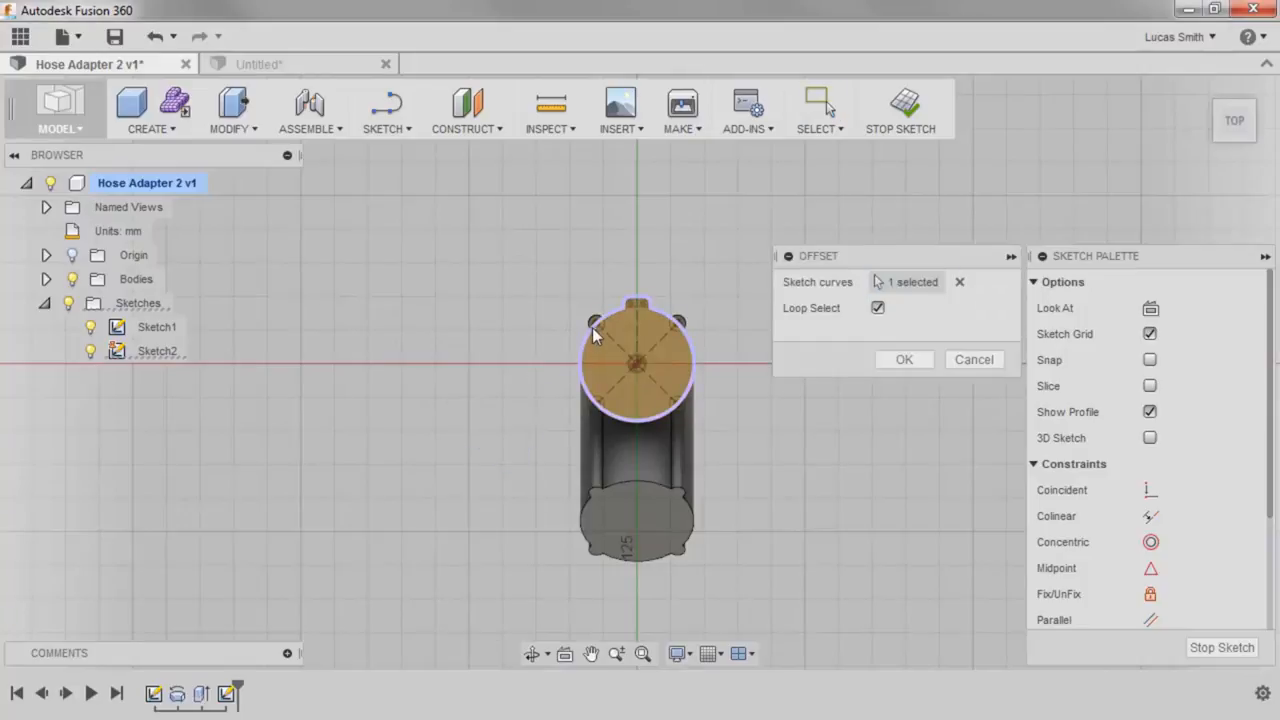
key("Return")
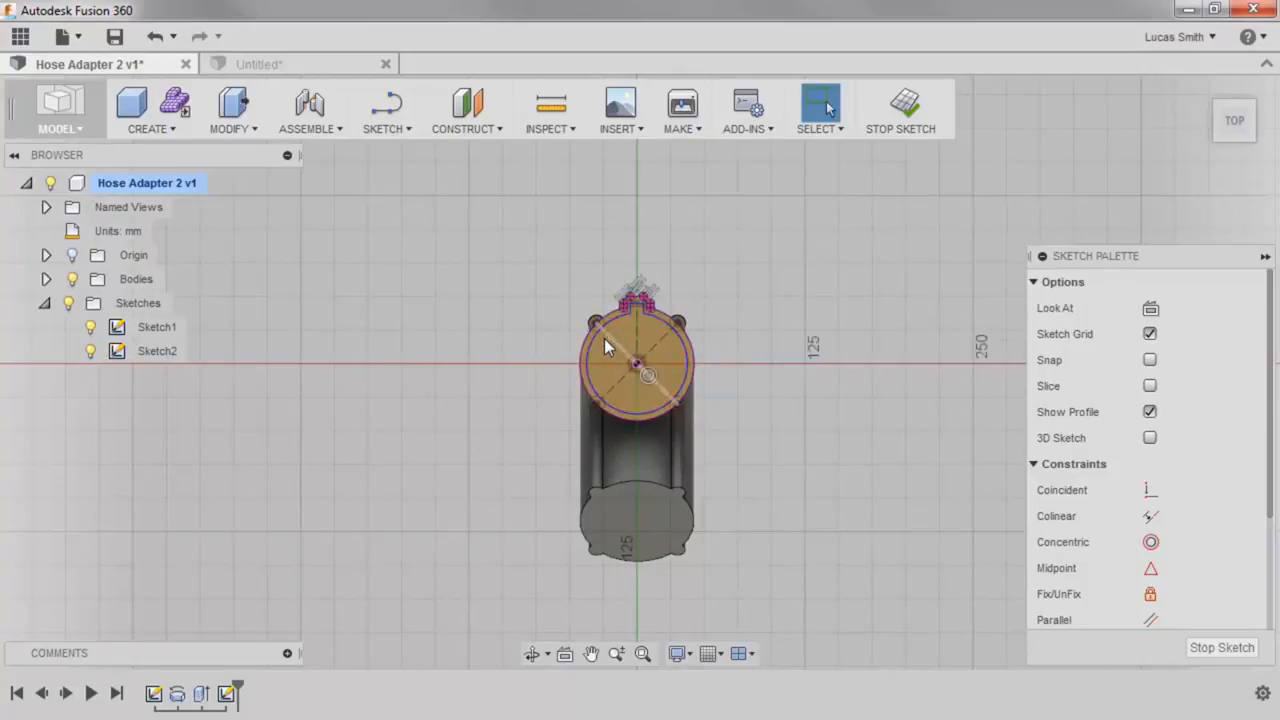
Cut the inner offset profile down through the whole straight tube using Press Pull with the All extent
left_click(236, 100)
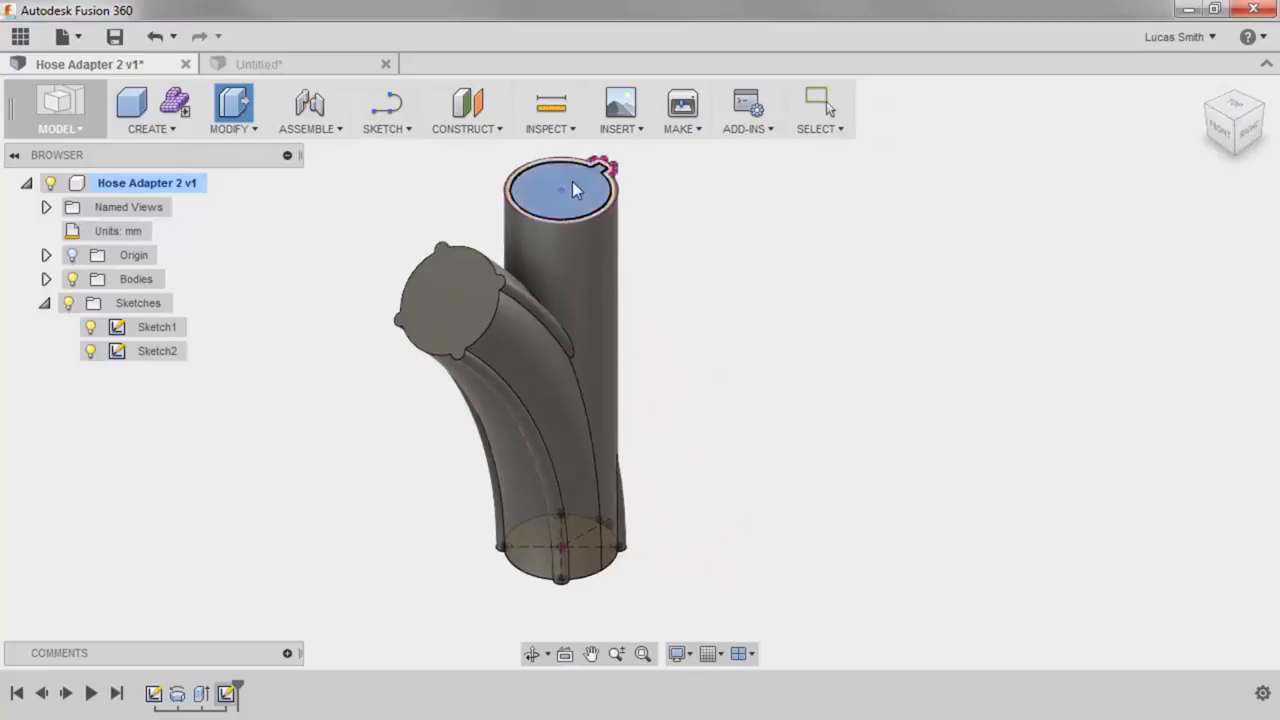
left_click(562, 185)
left_click_drag(566, 180, 577, 255)
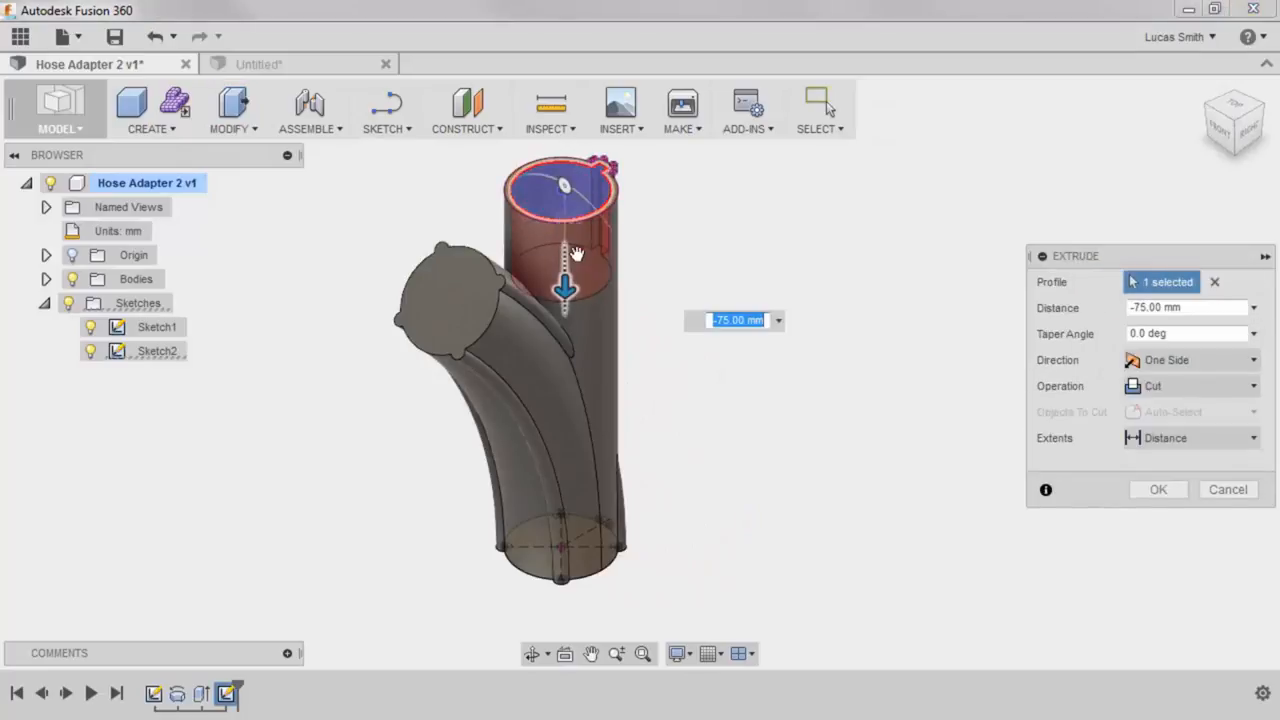
left_click(1182, 450)
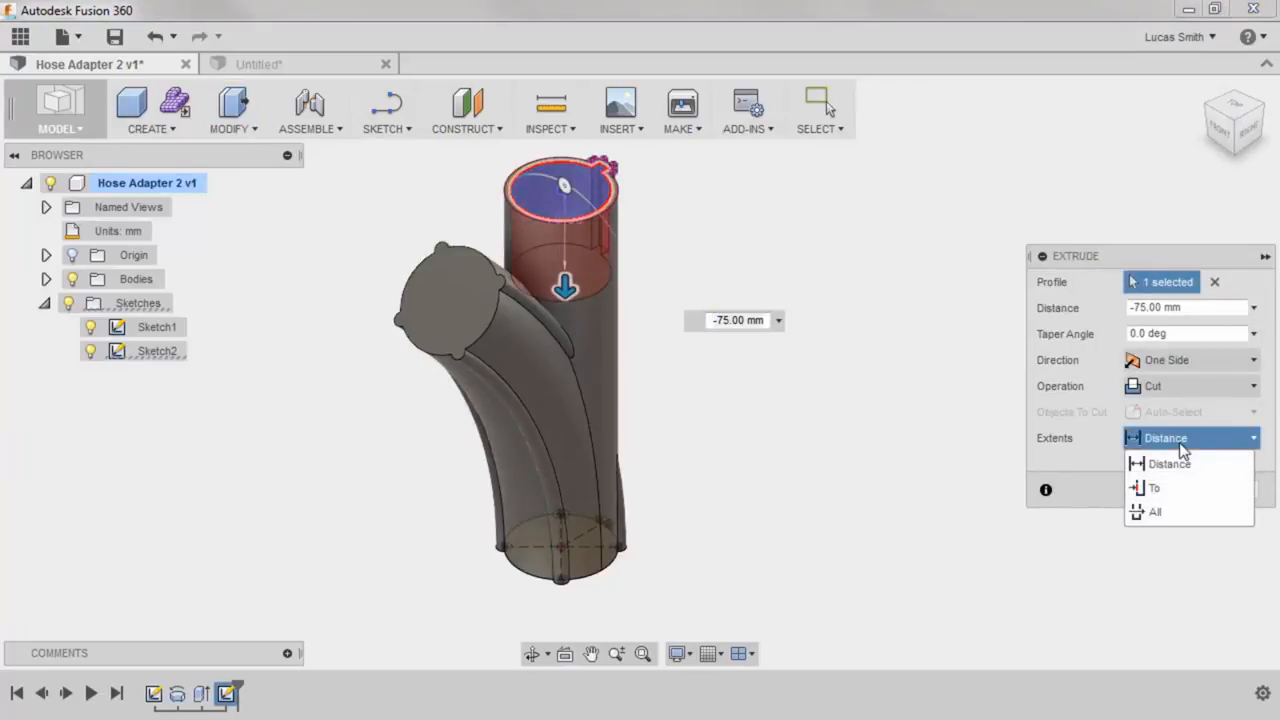
left_click(1179, 510)
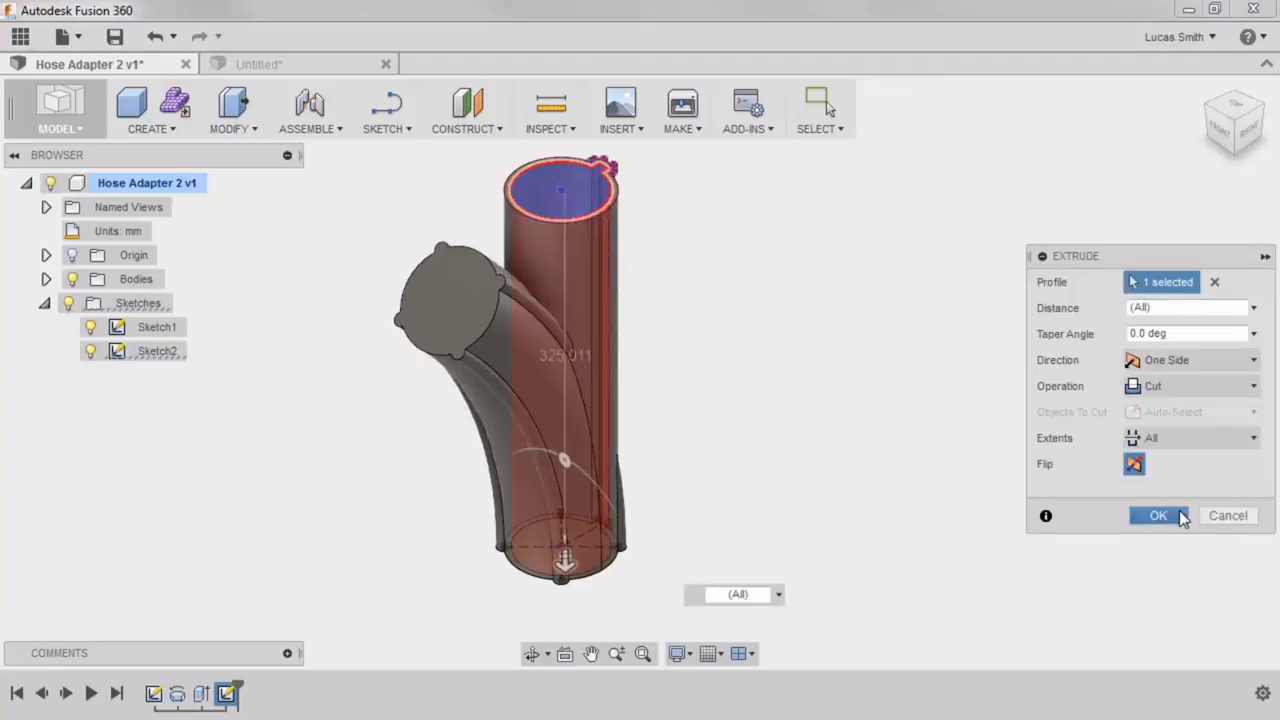
left_click(1181, 516)
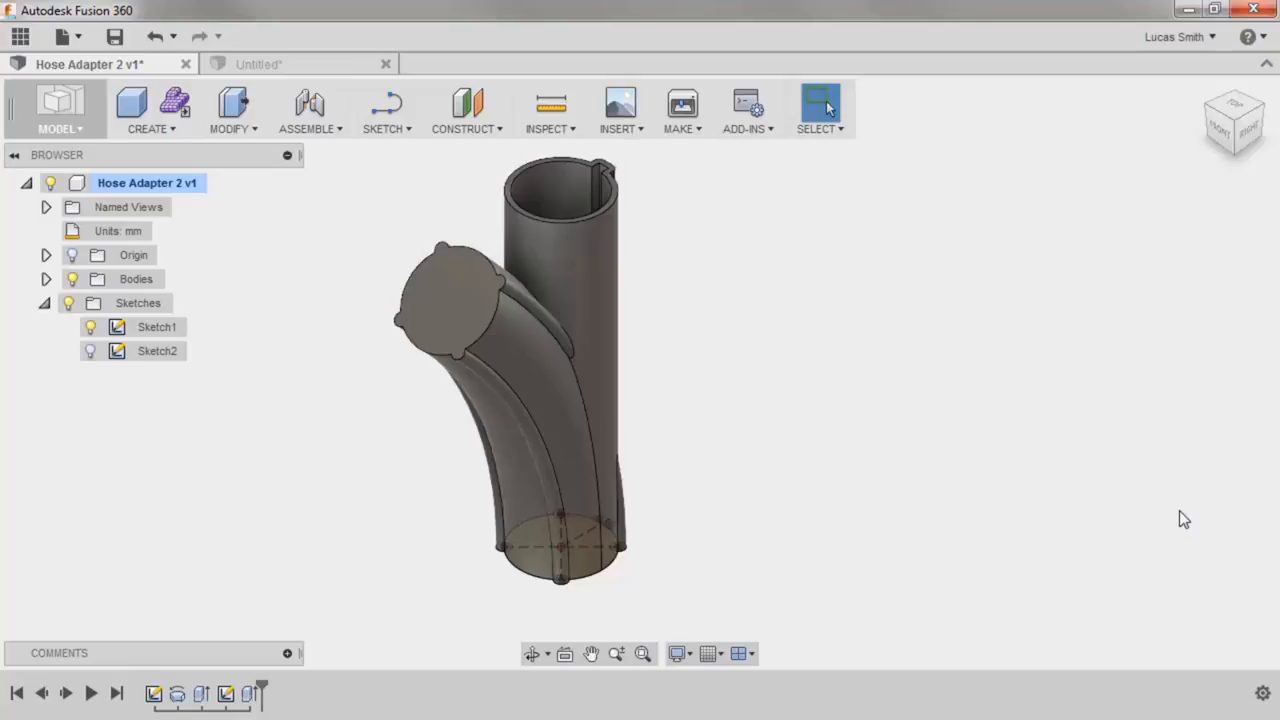
mouse_move(811, 420)
middle_mouse_down("shift")
mouse_move(489, 380)
mouse_move(774, 409)
mouse_move(800, 425)
middle_mouse_up("shift")
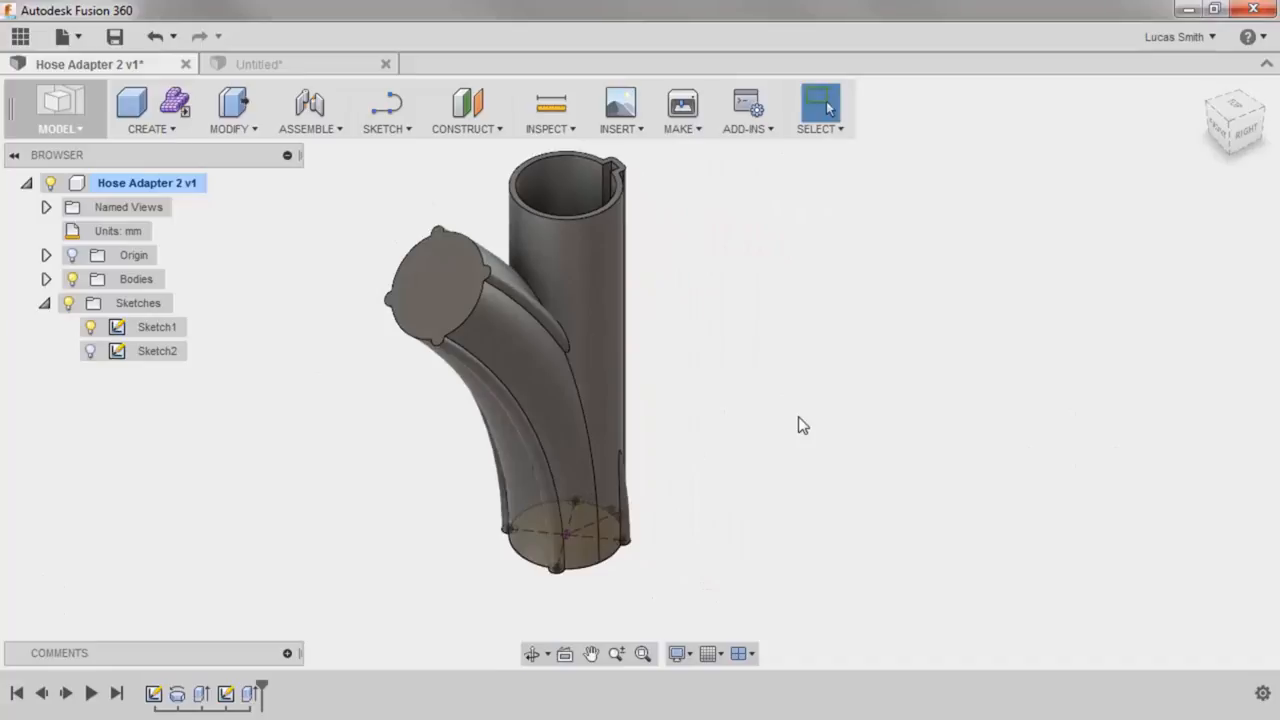